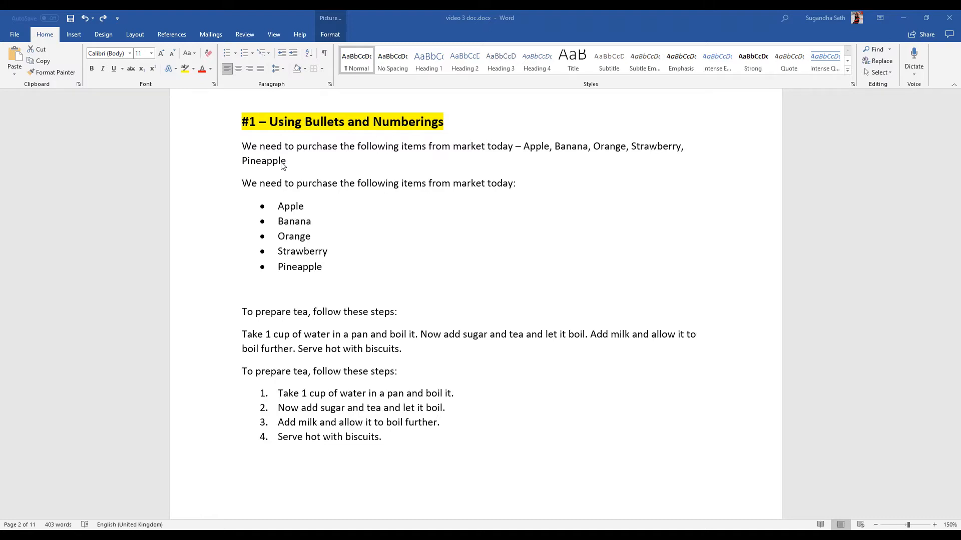
Examine the bulleted shopping list and the numbered tea-making steps alongside their plain-paragraph versions.
drag(242, 183, 322, 268)
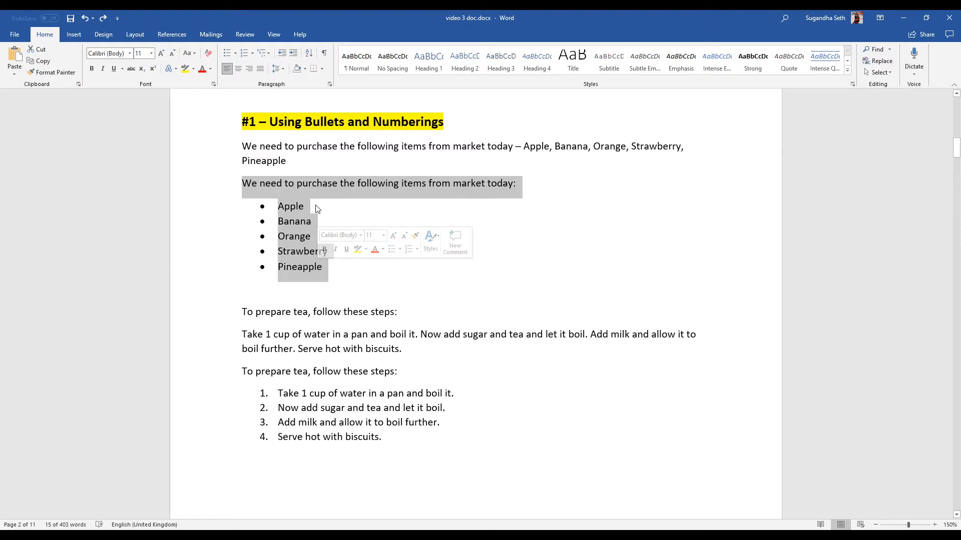
click(293, 208)
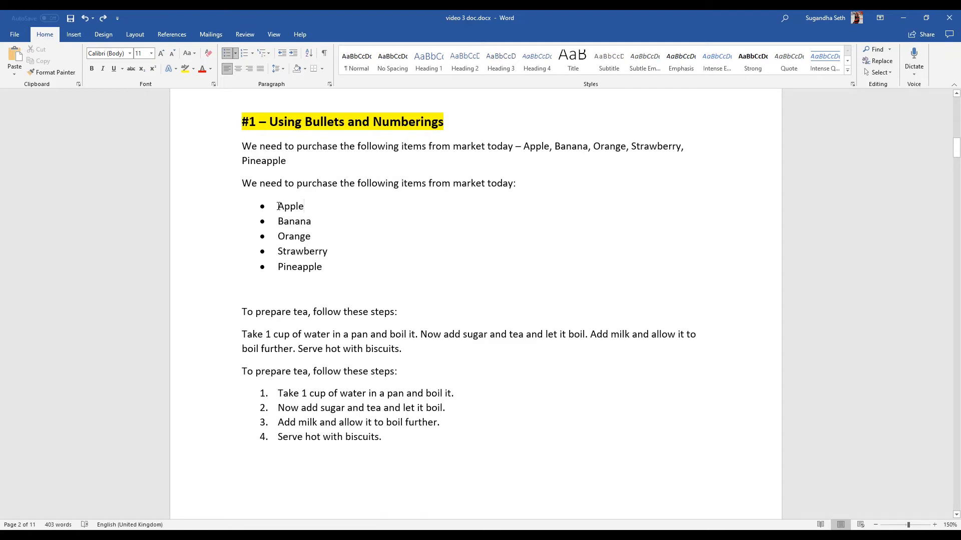
scroll(248, 295, down, 1)
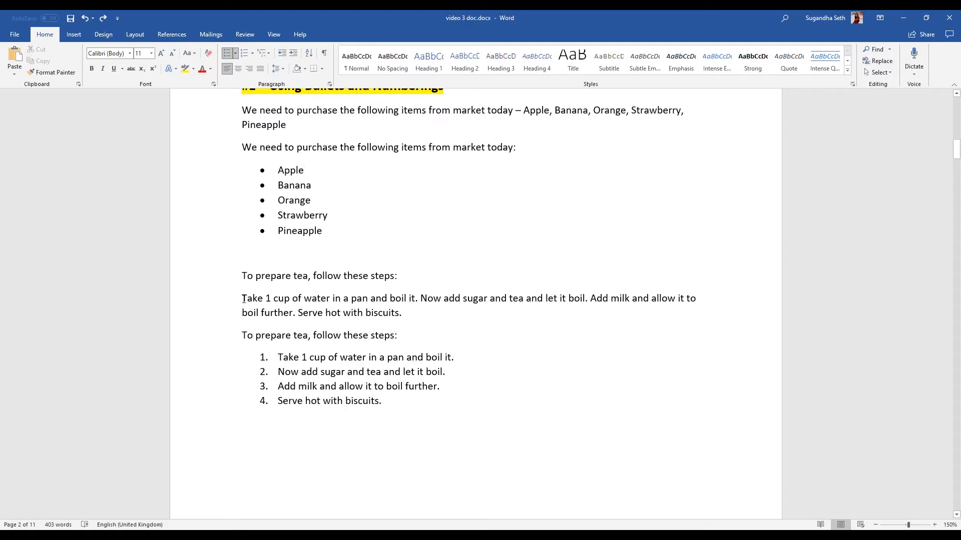
drag(244, 300, 401, 312)
drag(250, 340, 390, 405)
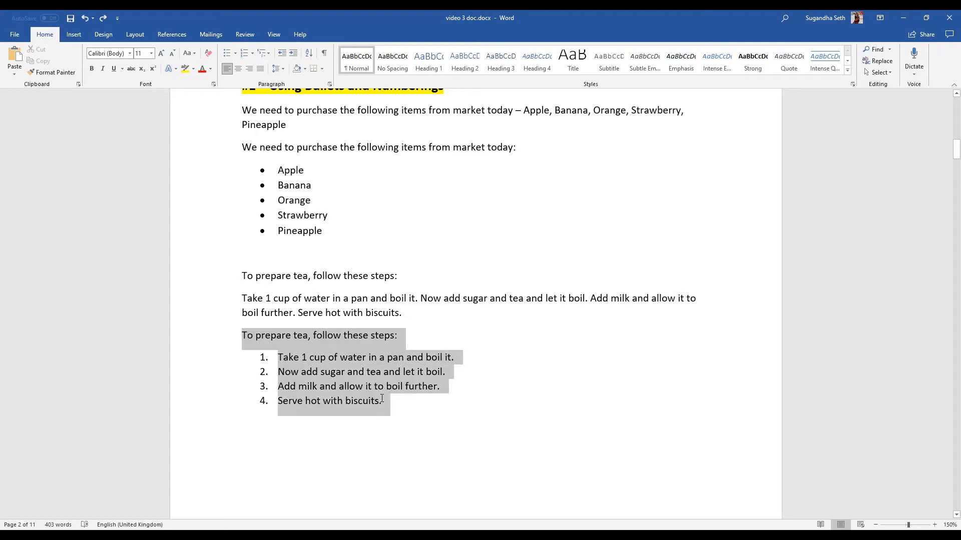
click(399, 404)
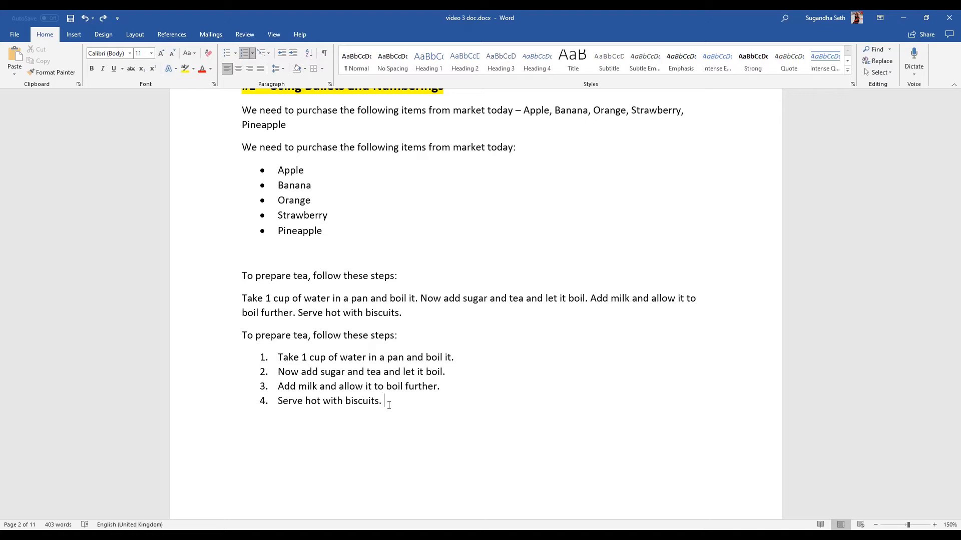
Examine the left-aligned, center-aligned, right-aligned and justified examples in the "Proper Alignment of text" section.
scroll(385, 405, down, 10)
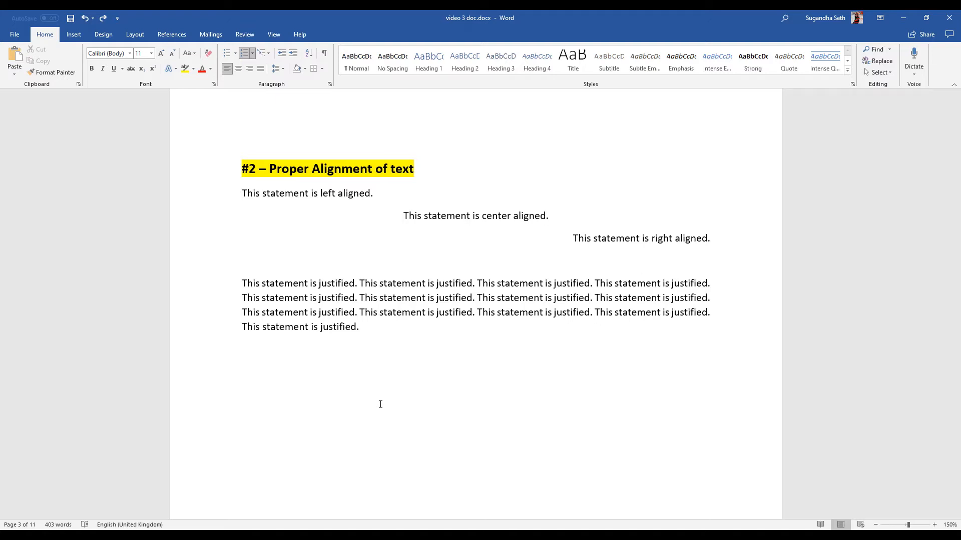
click(381, 404)
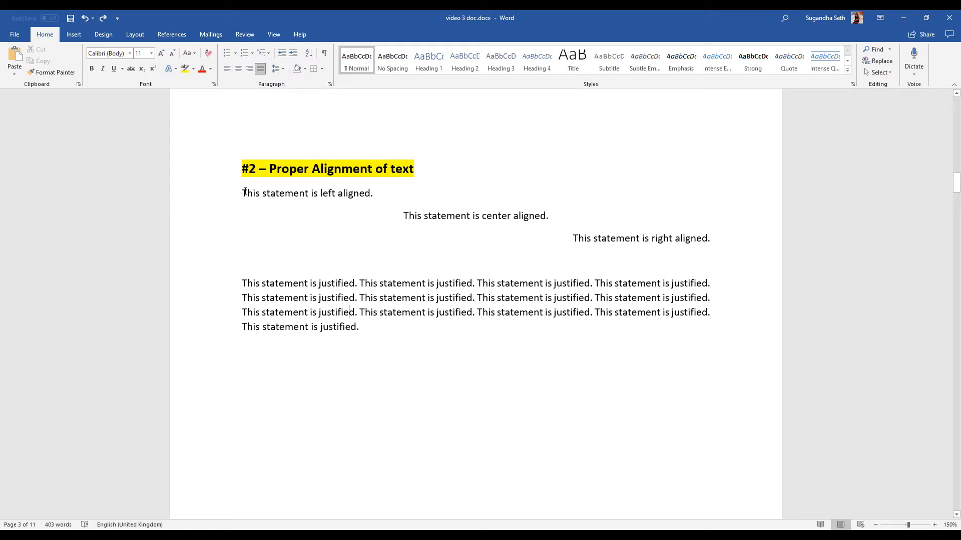
drag(243, 194, 381, 196)
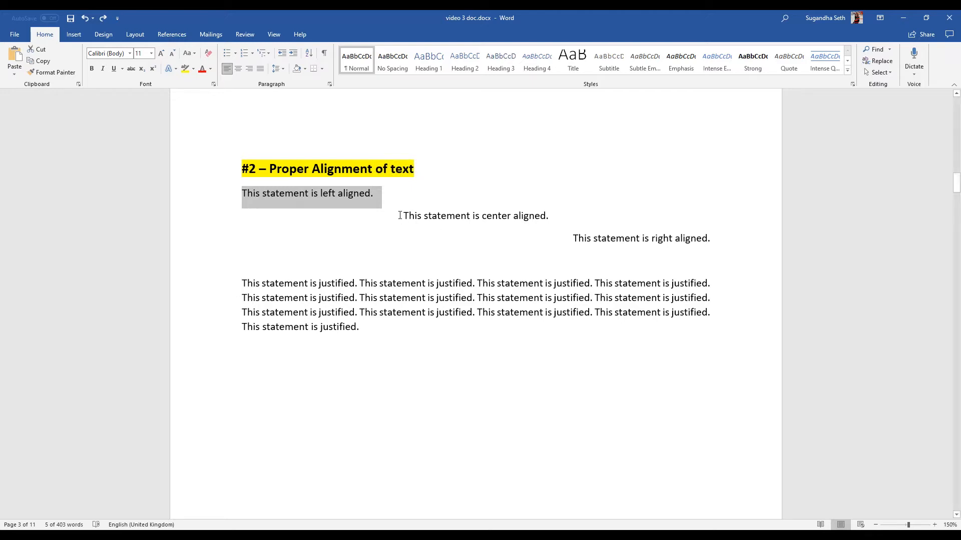
drag(402, 216, 545, 216)
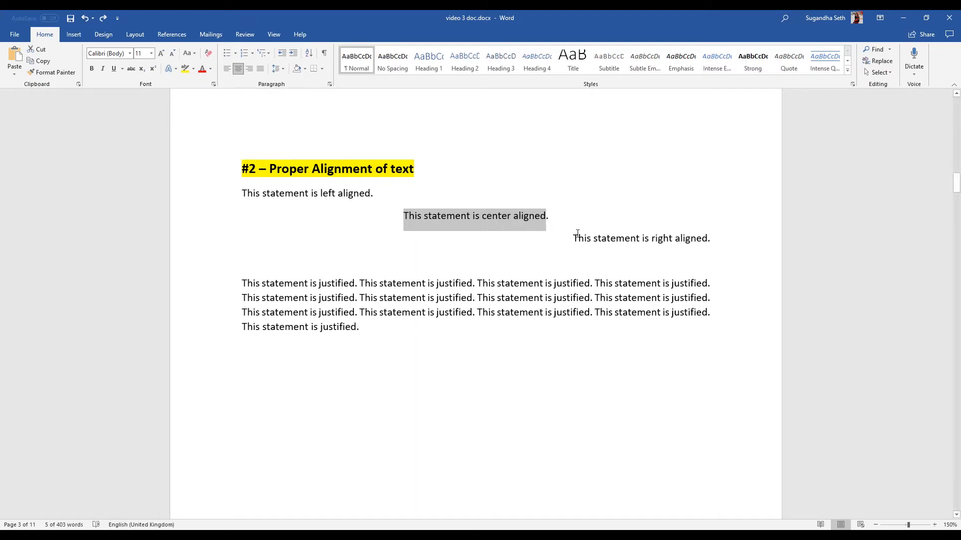
drag(573, 238, 706, 239)
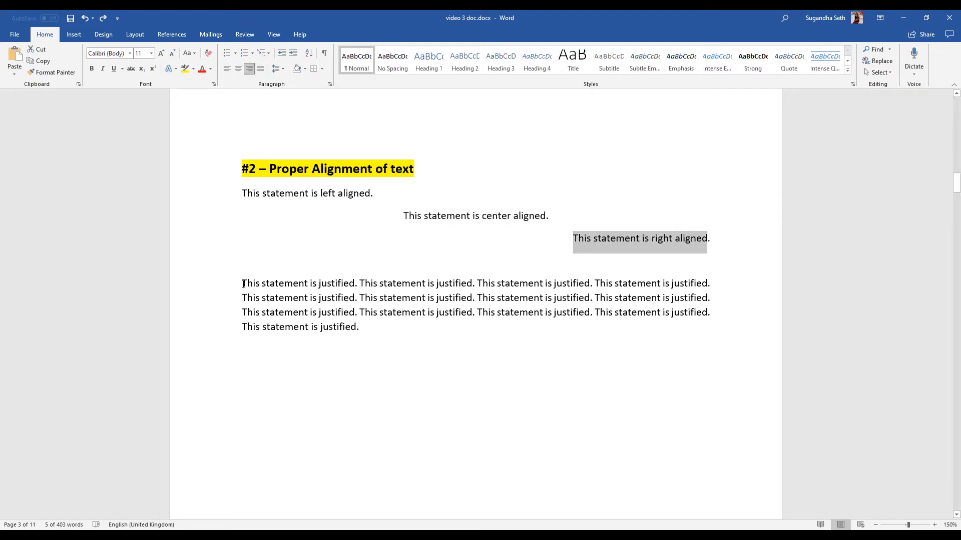
drag(242, 283, 363, 327)
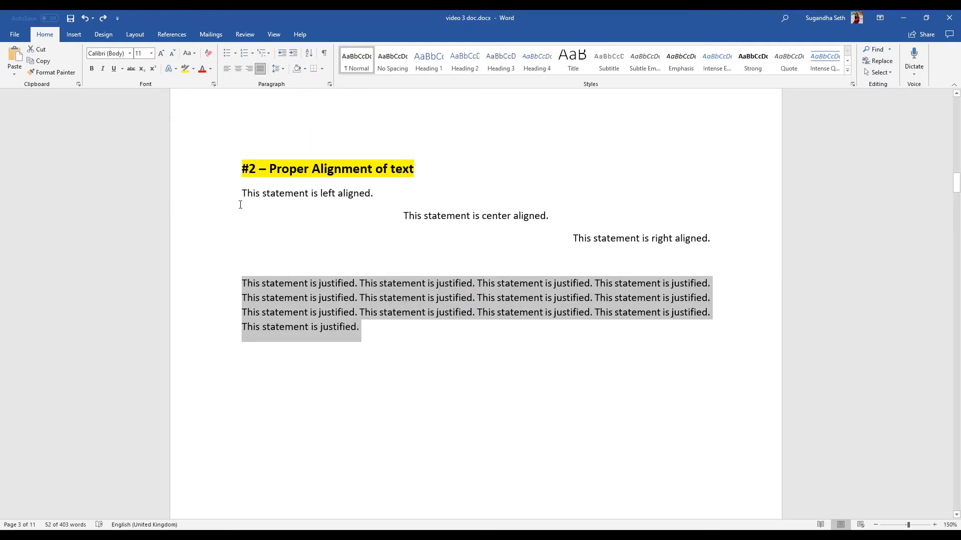
drag(242, 193, 358, 203)
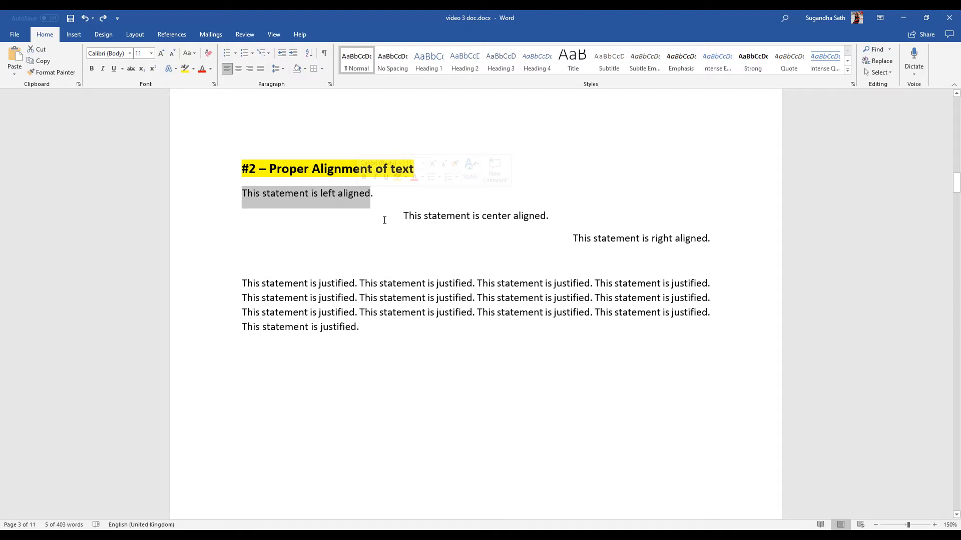
drag(404, 217, 532, 218)
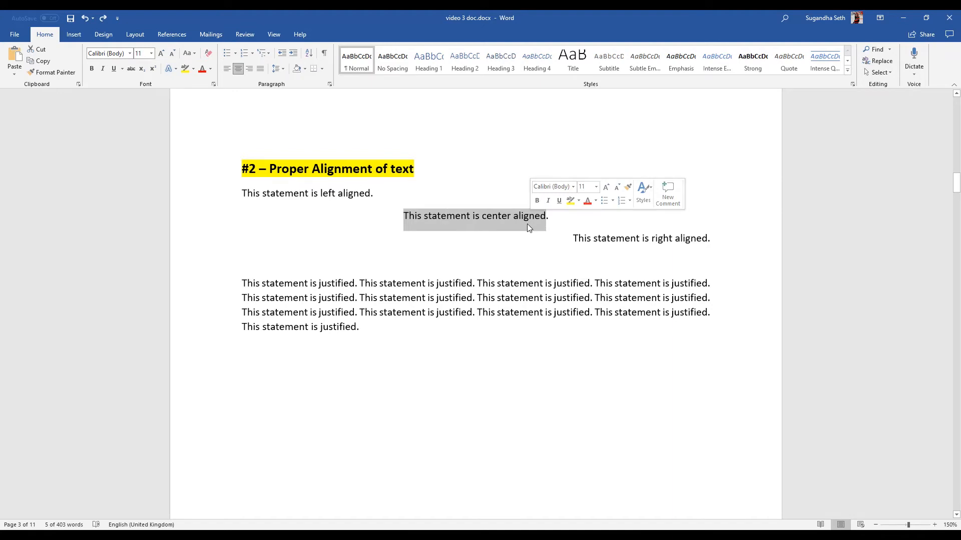
drag(573, 238, 681, 241)
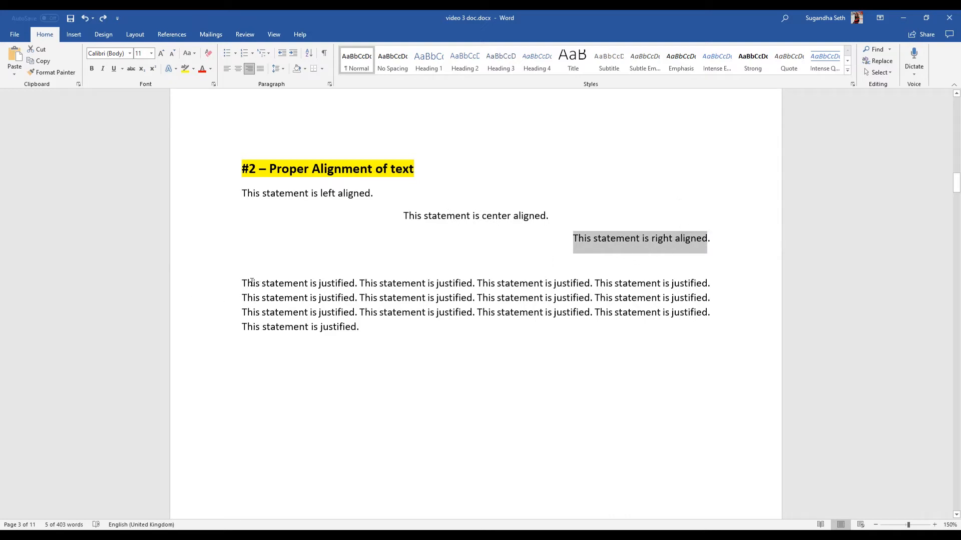
drag(243, 283, 364, 328)
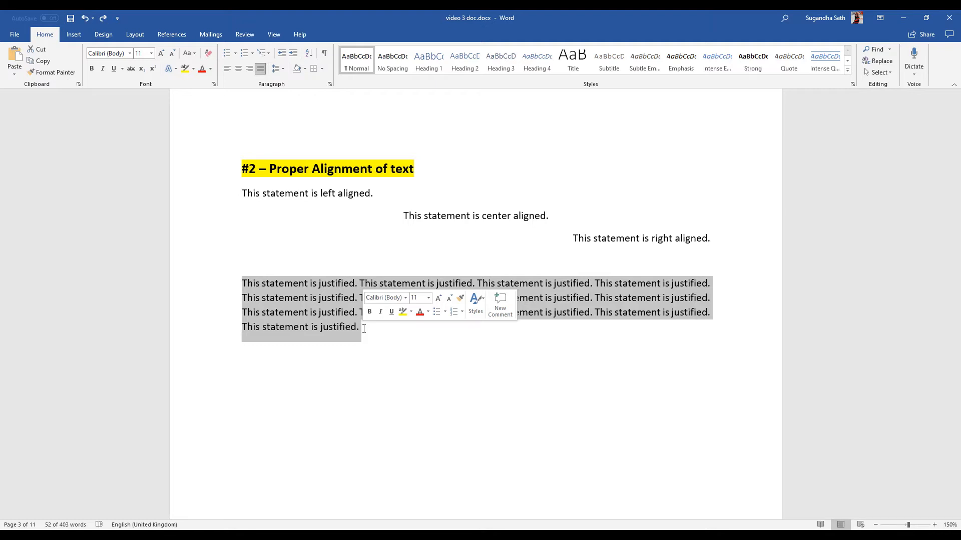
Select the Microsoft Word history paragraph in the "Line Spacing" section and open its line and paragraph spacing options.
scroll(364, 329, down, 10)
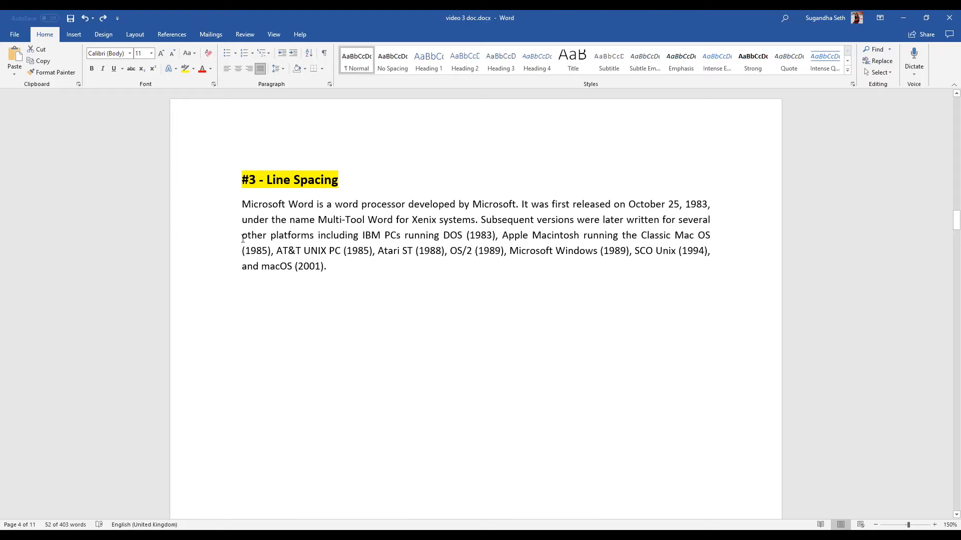
drag(332, 272, 248, 205)
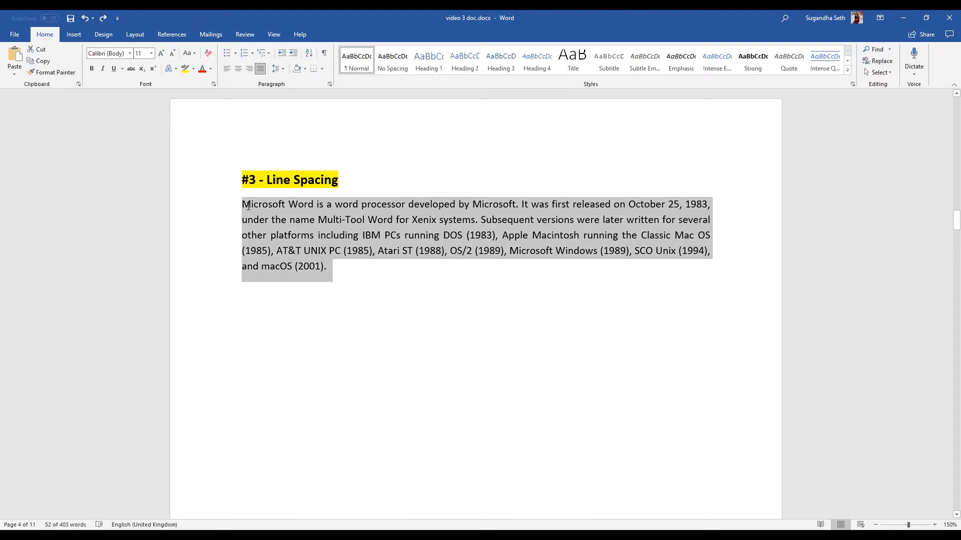
click(284, 70)
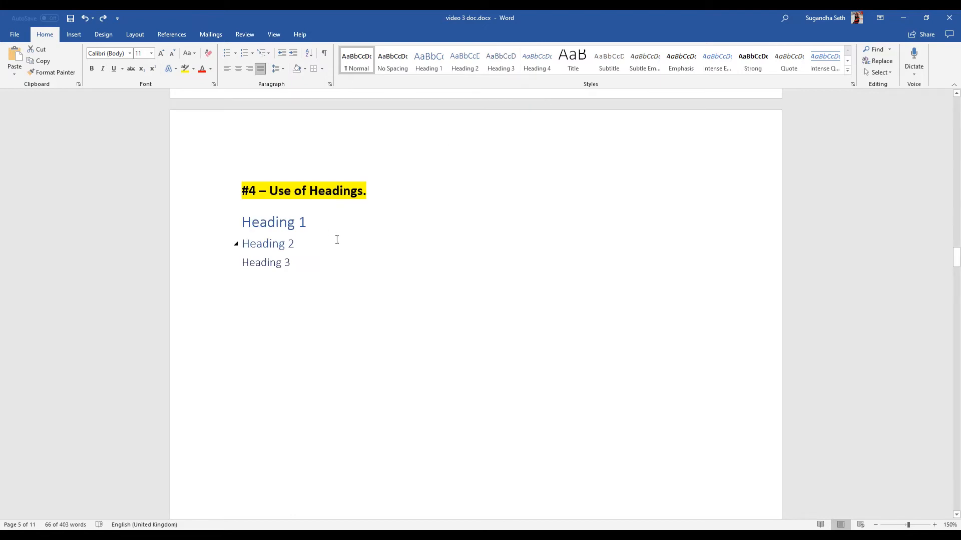
Add a new line reading "Heading 4" directly below Heading 3 in the "Use of Headings" section.
click(321, 219)
drag(320, 219, 243, 223)
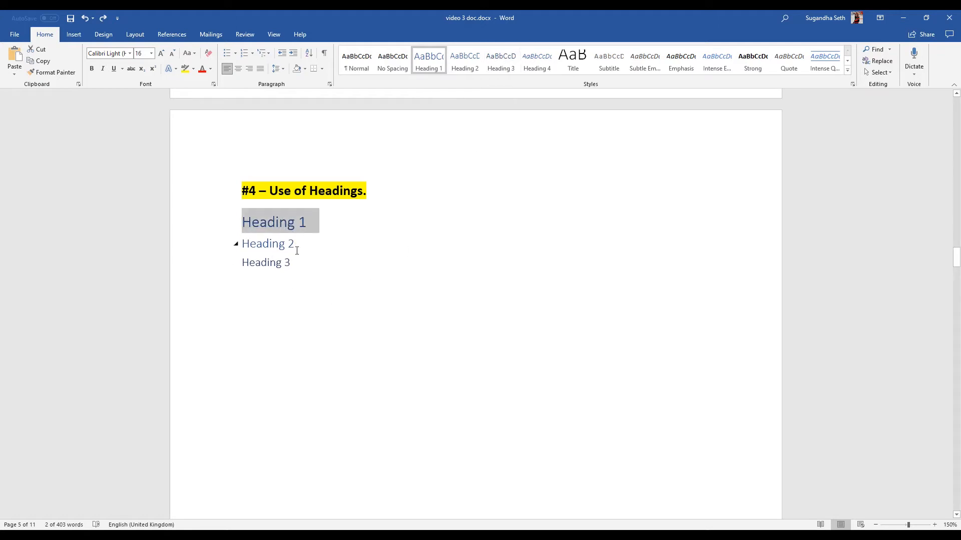
click(304, 265)
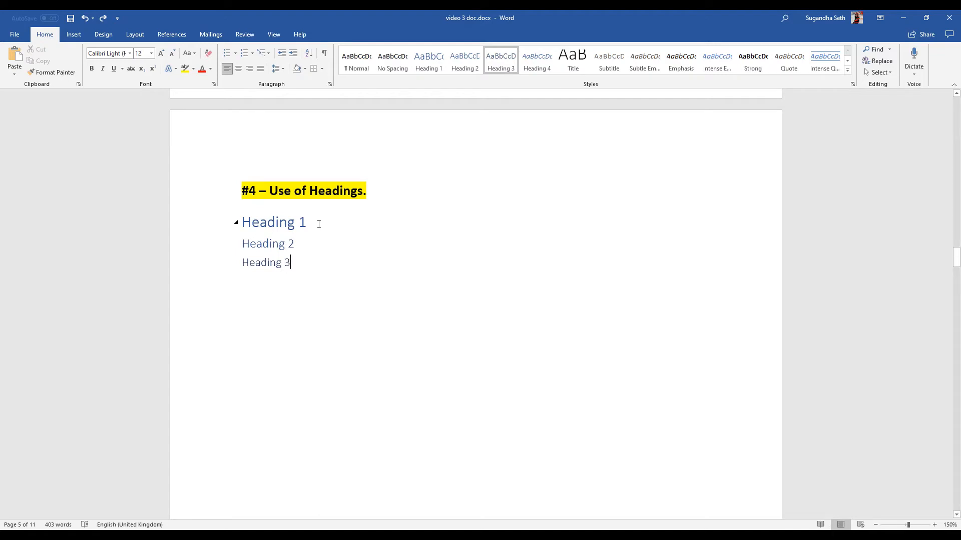
click(318, 224)
click(304, 263)
key(Return)
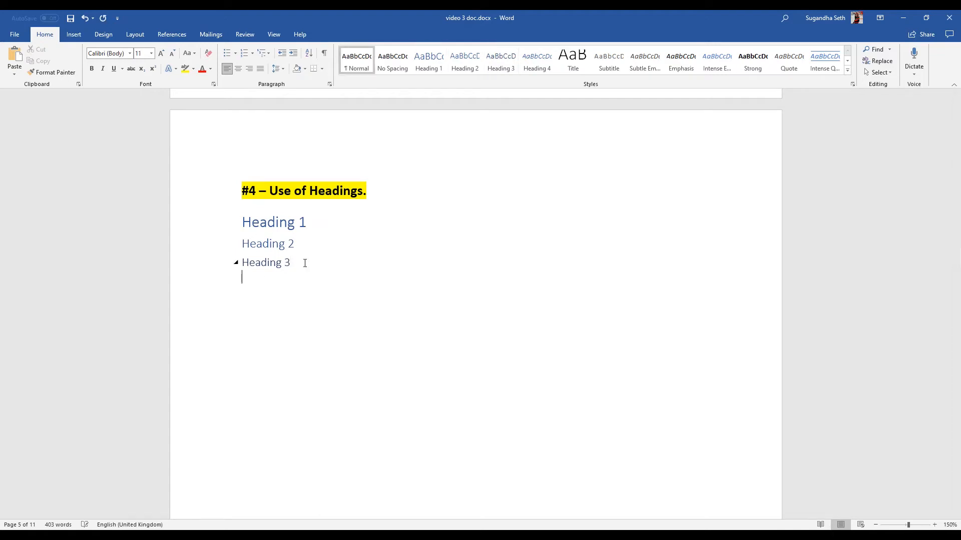
text(Heading 4)
Format the "Heading 4" line with font size 16 and red font colour.
triple_click(262, 278)
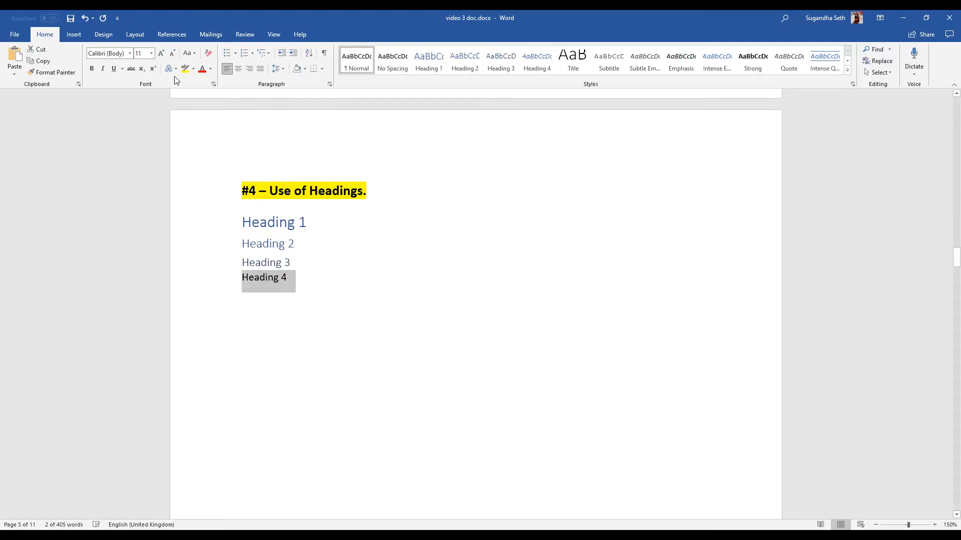
click(151, 53)
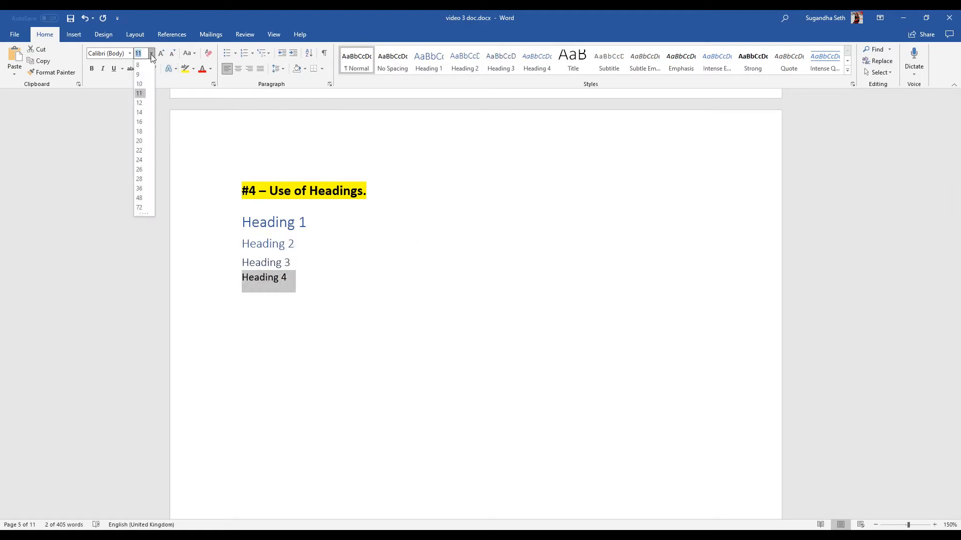
click(147, 123)
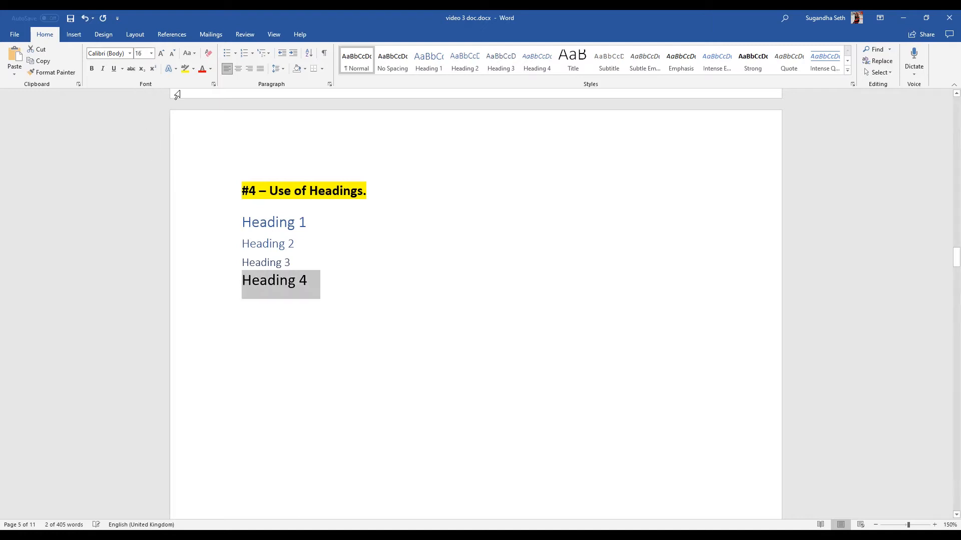
click(203, 71)
Update the Heading 1 style to match the formatting of the selected "Heading 4" line.
right_click(426, 71)
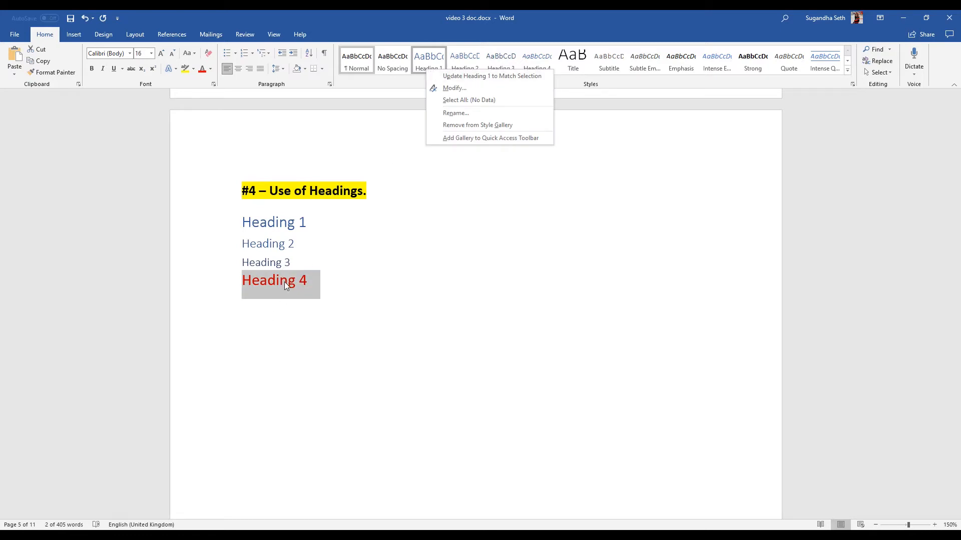
click(463, 76)
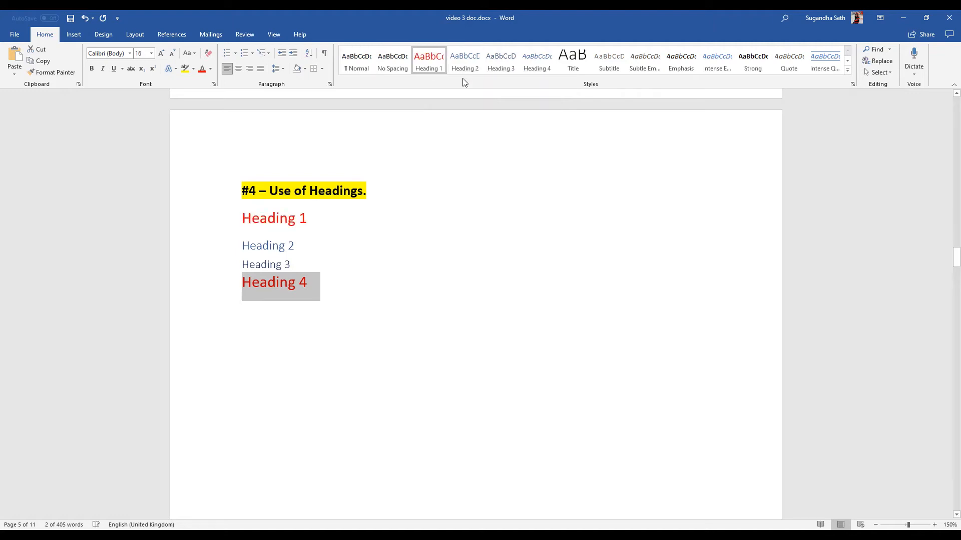
click(398, 215)
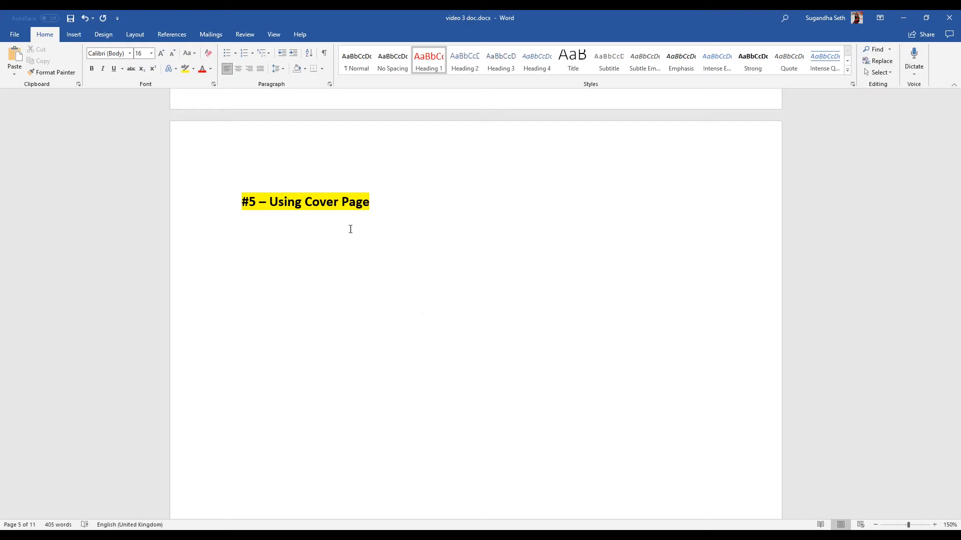
Try the built-in Integral cover page, look over its picture and text placeholders, and undo the insertion.
click(73, 34)
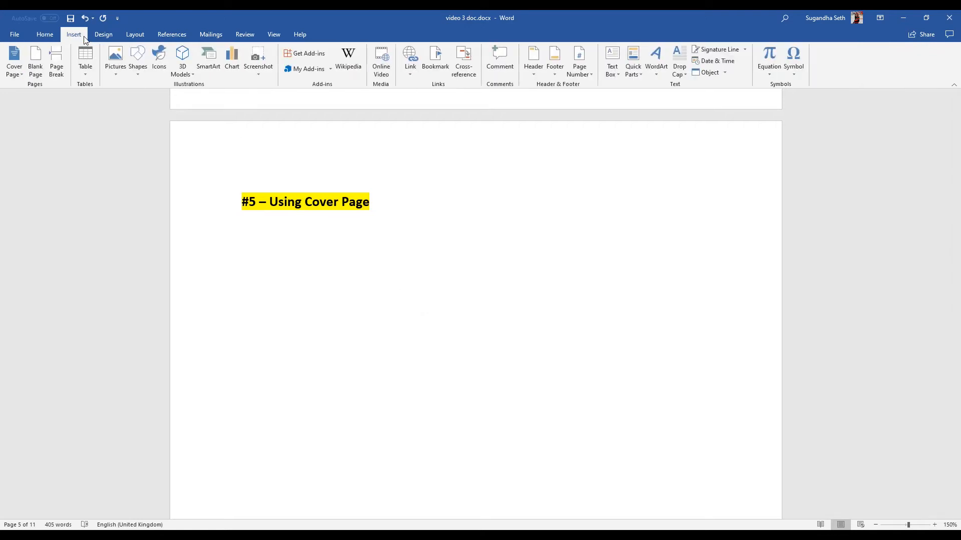
click(13, 71)
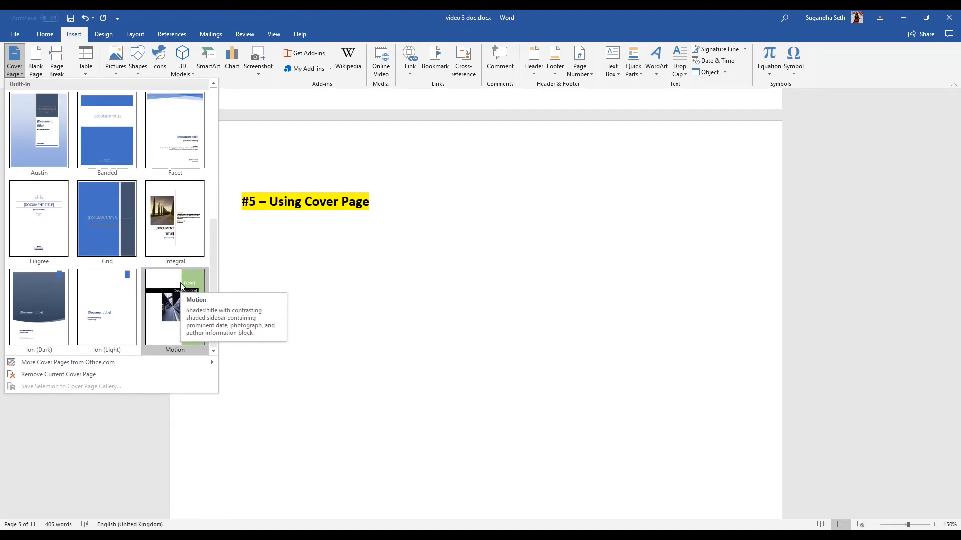
click(185, 209)
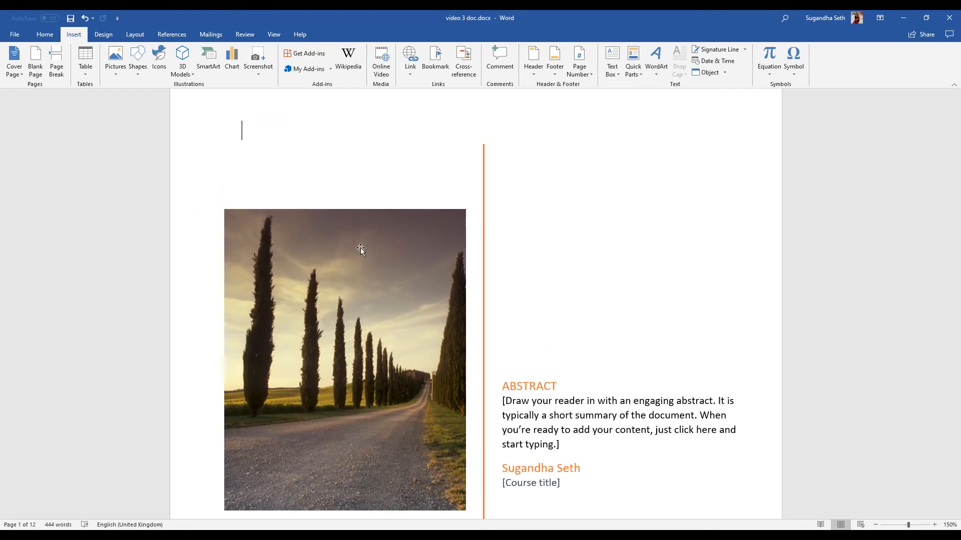
scroll(360, 248, down, 3)
click(324, 331)
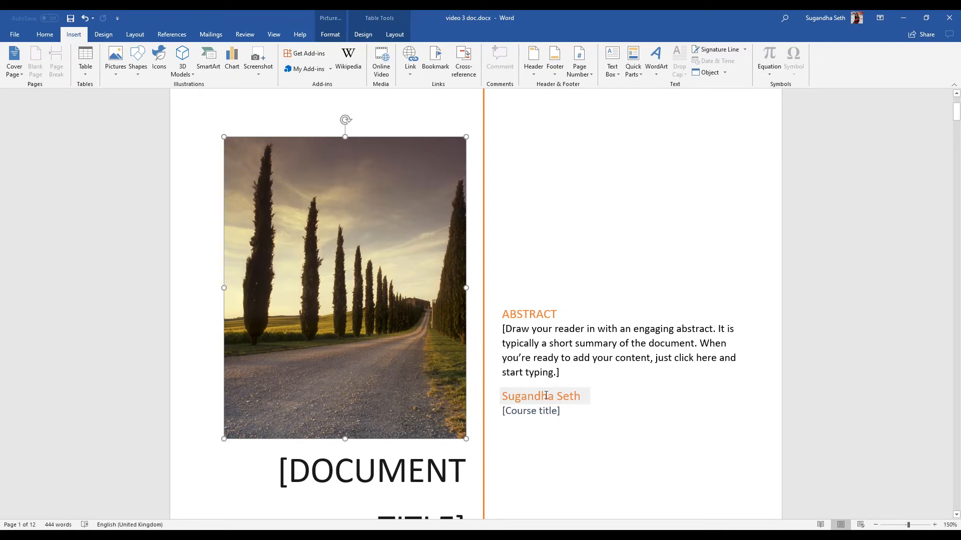
scroll(370, 288, down, 3)
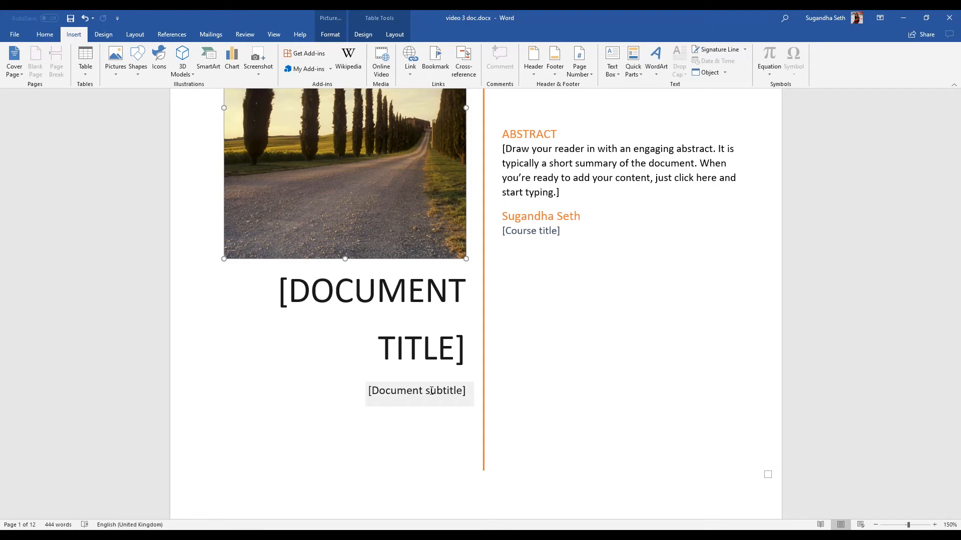
key(ctrl+z)
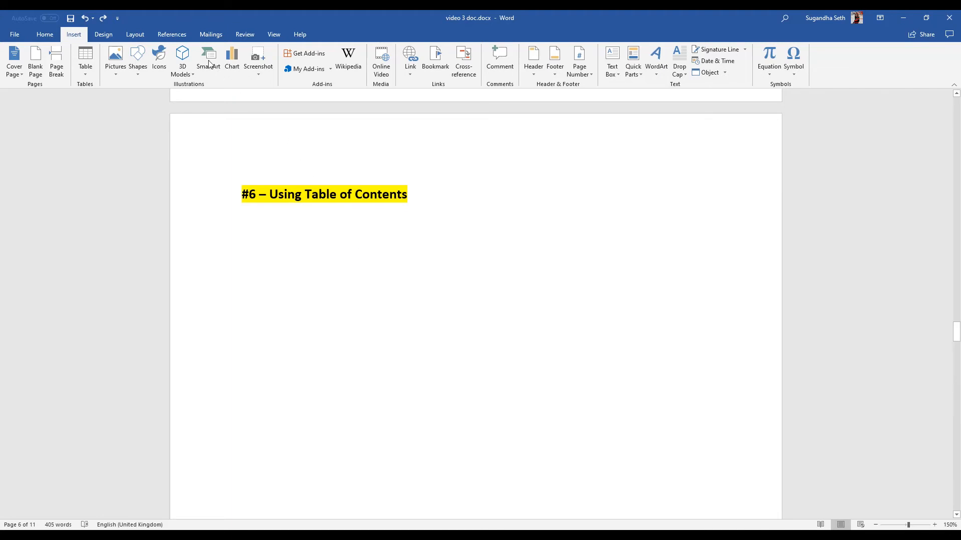
Insert an Automatic Table 1 table of contents below Heading 1 in the "Use of Headings" section and check its heading entries.
click(171, 34)
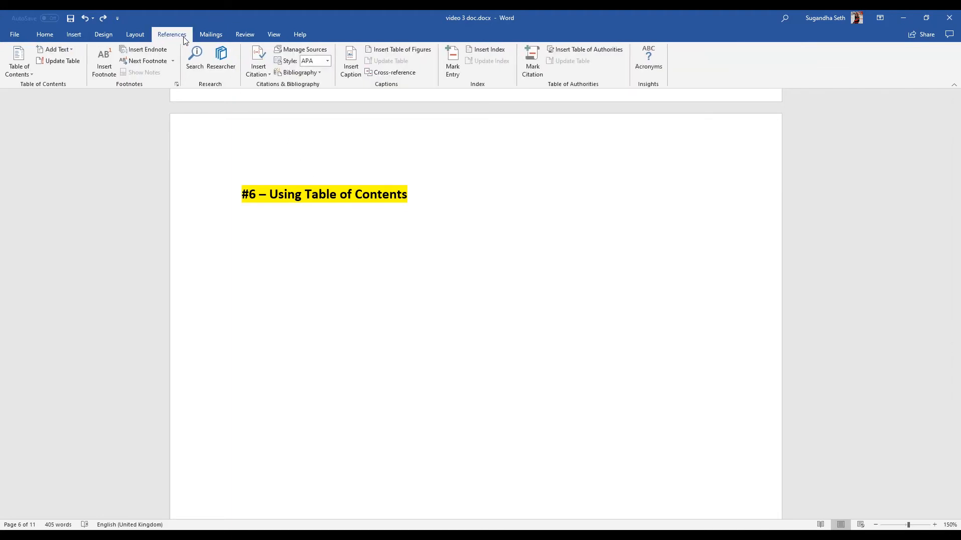
click(19, 68)
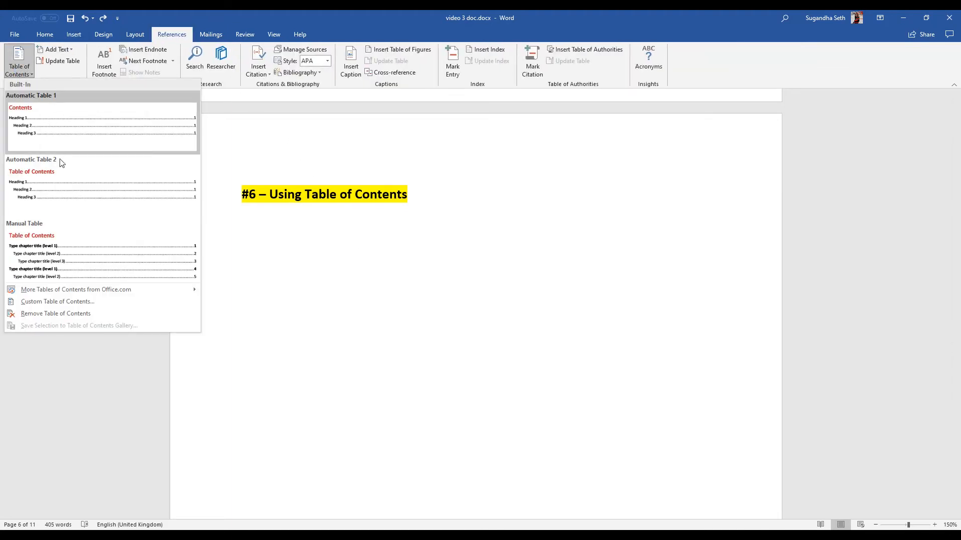
click(61, 131)
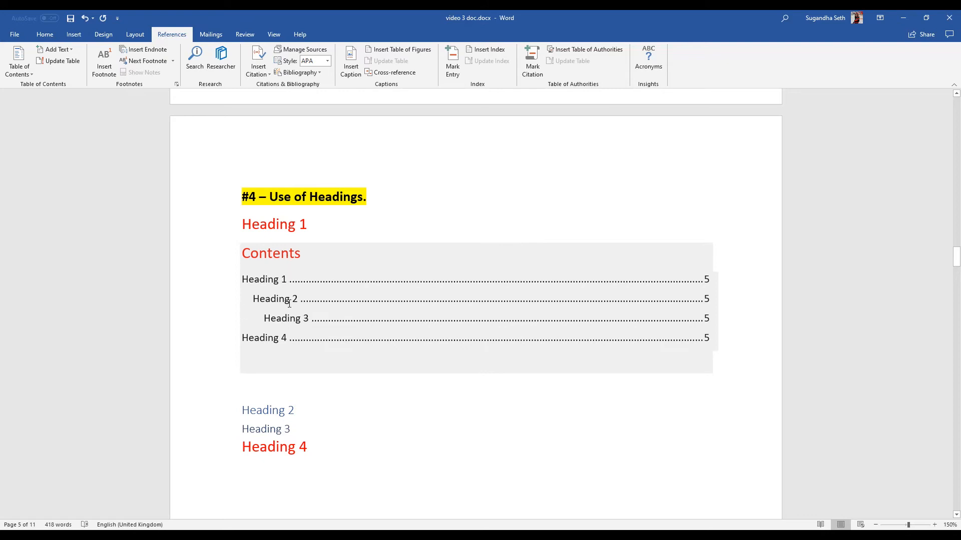
click(281, 279)
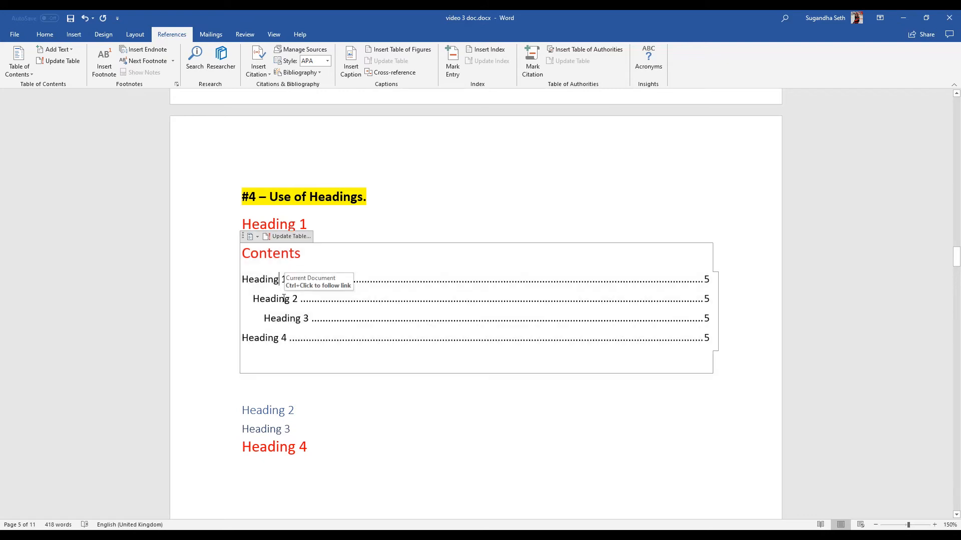
click(284, 298)
click(290, 319)
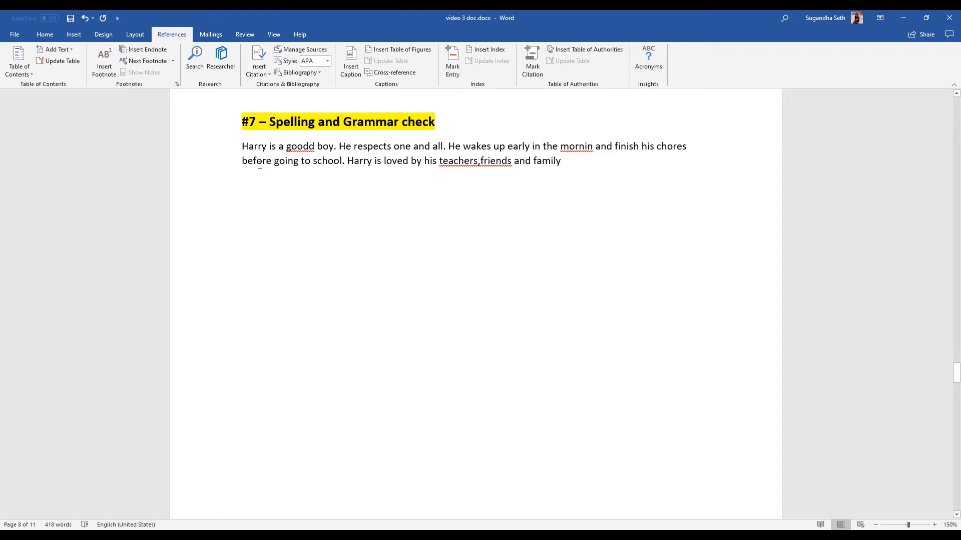
Run the spelling and grammar check, accepting the corrections "good", "morning" and "teachers, friends" in the paragraph about Harry.
click(243, 35)
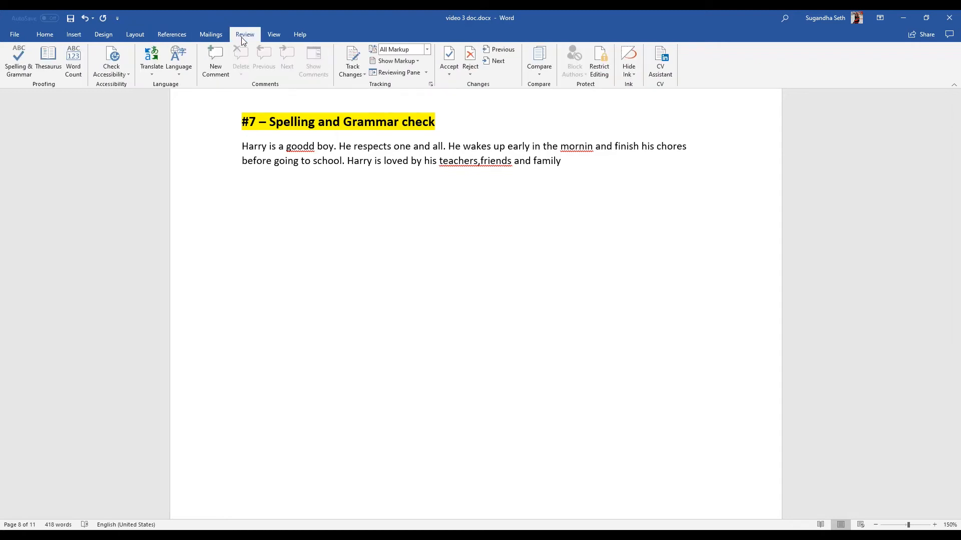
click(20, 65)
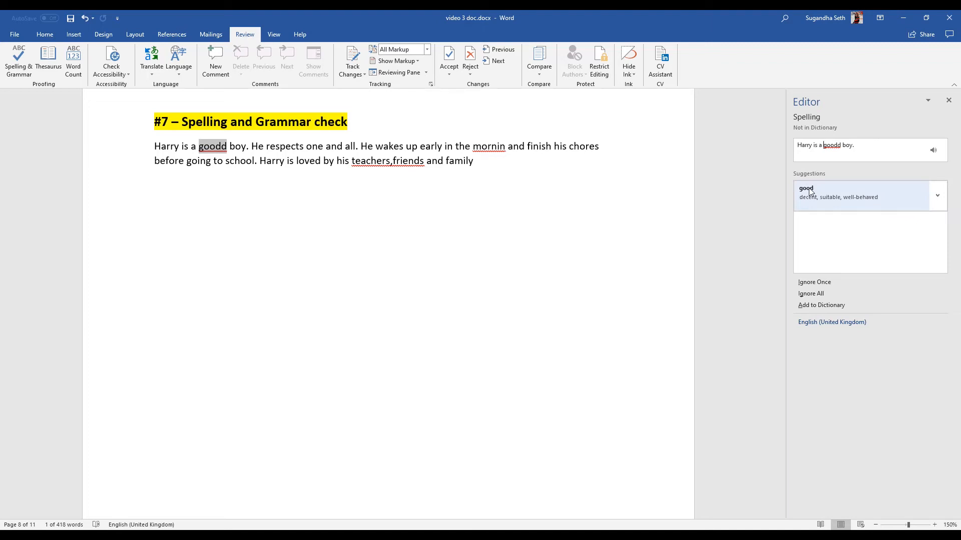
click(897, 196)
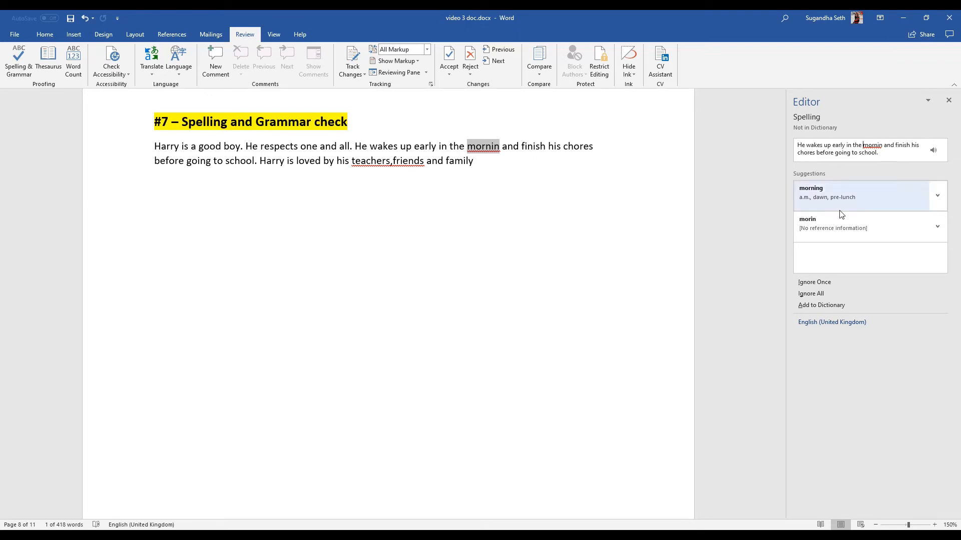
click(839, 197)
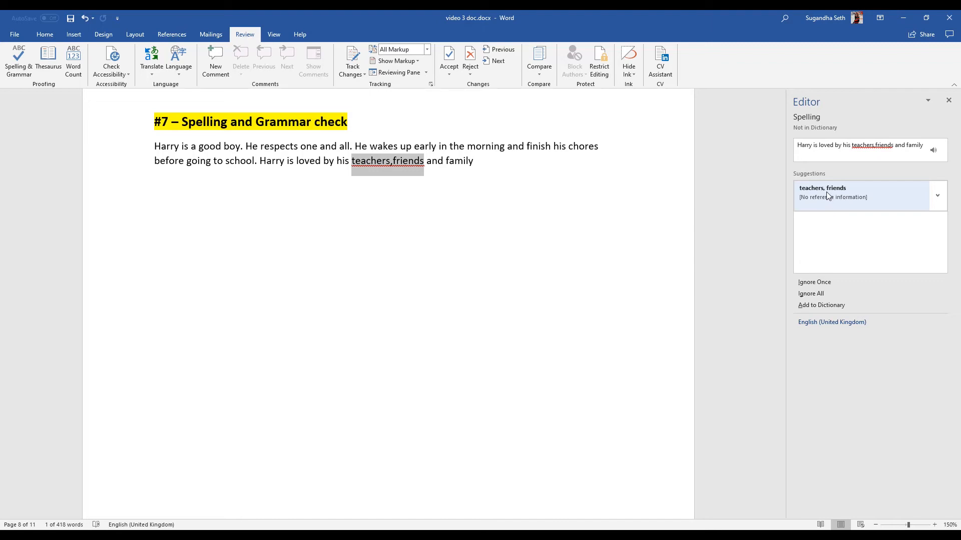
click(832, 193)
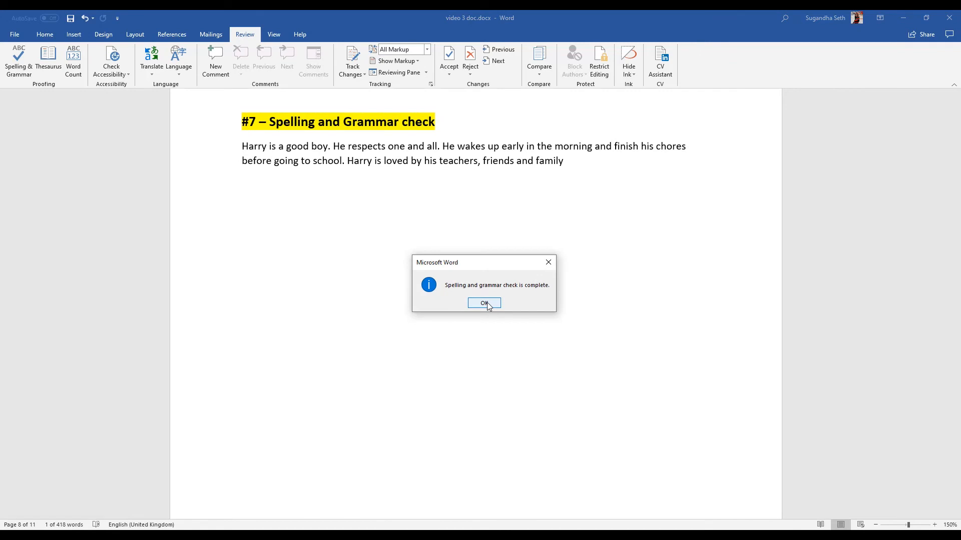
click(485, 303)
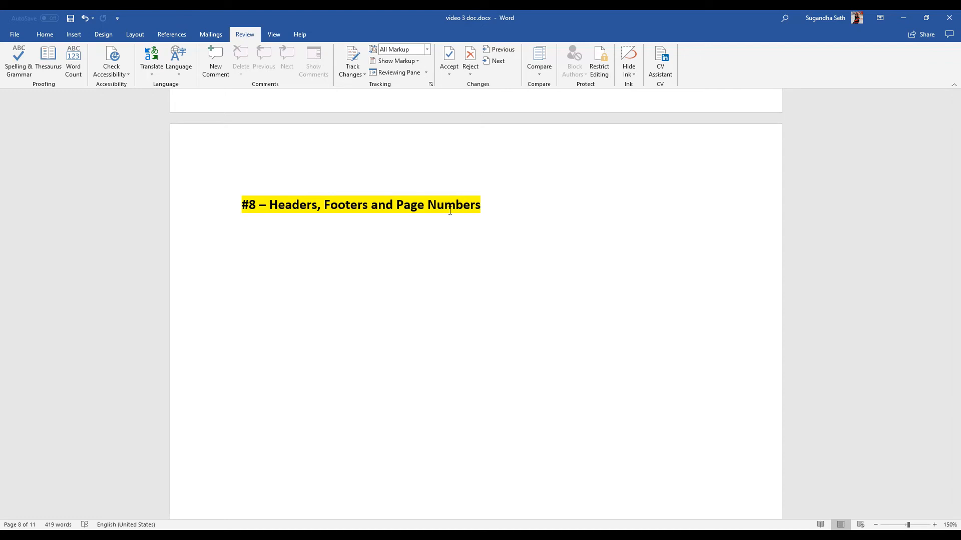
Insert a Blank header reading "Header of the document" and return to the body text.
click(73, 34)
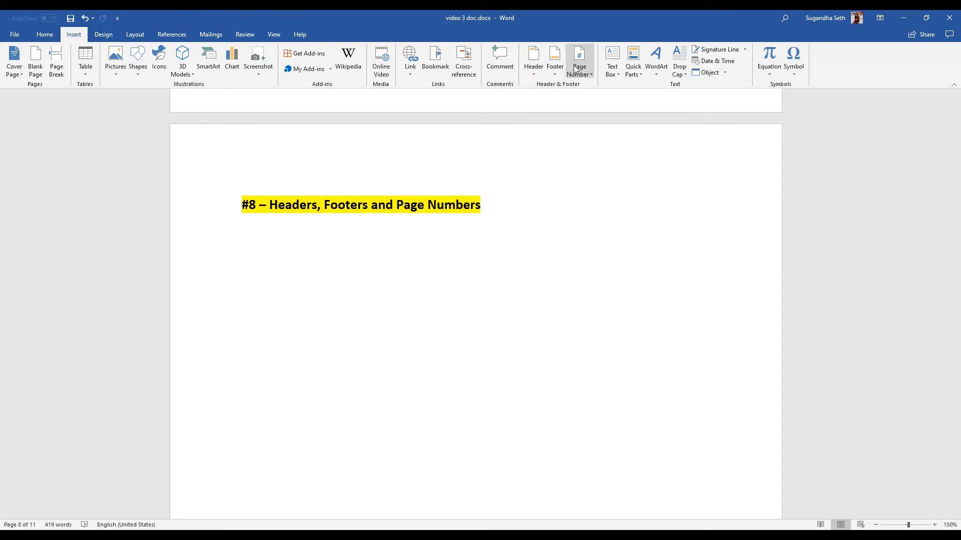
click(532, 64)
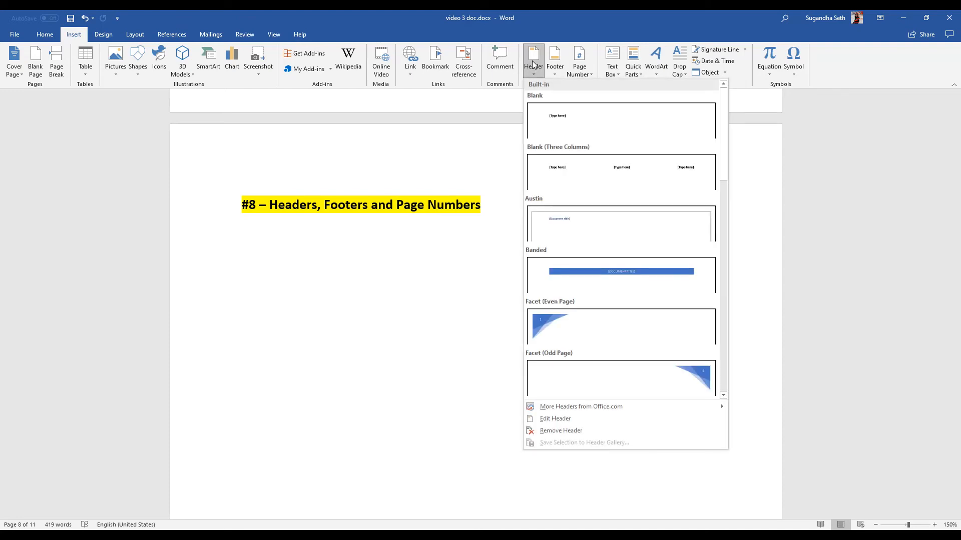
click(553, 67)
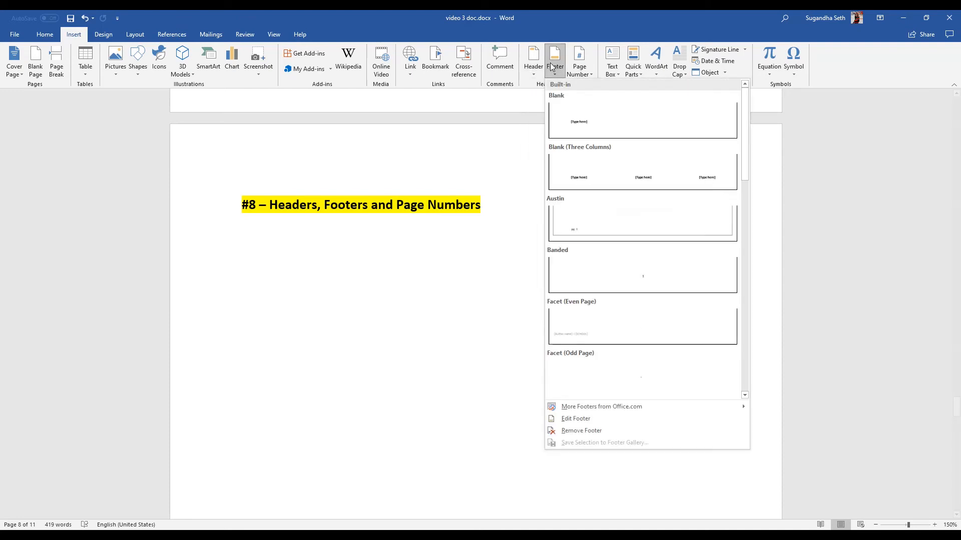
click(572, 70)
click(537, 69)
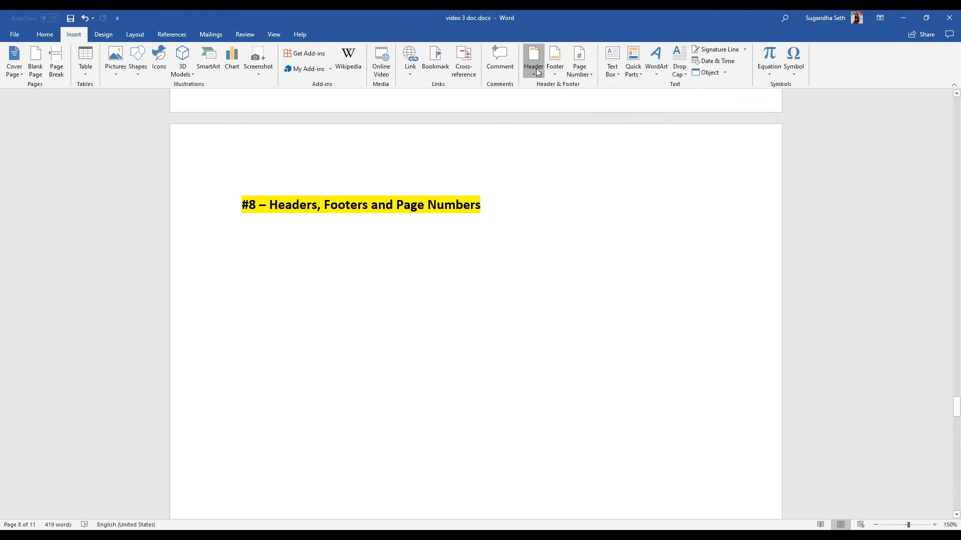
click(555, 115)
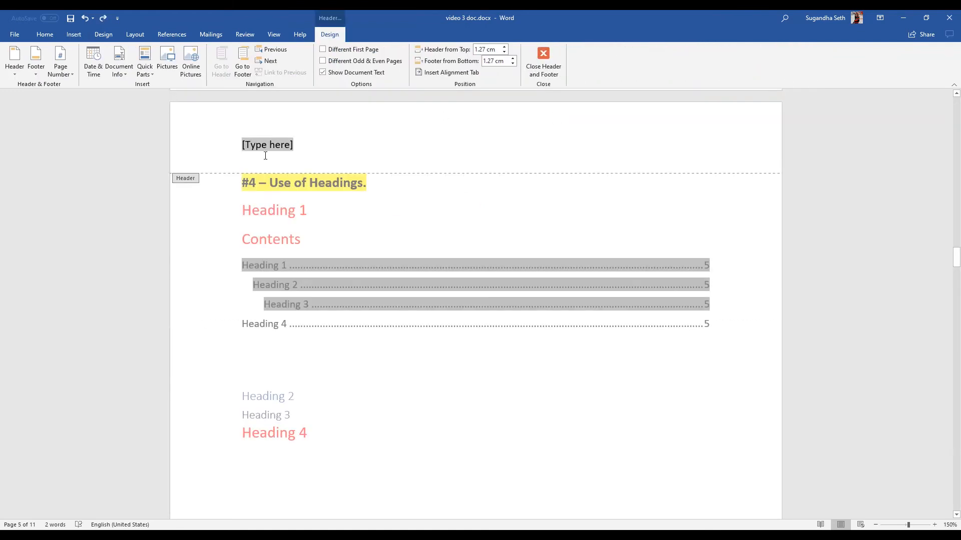
text(Hea)
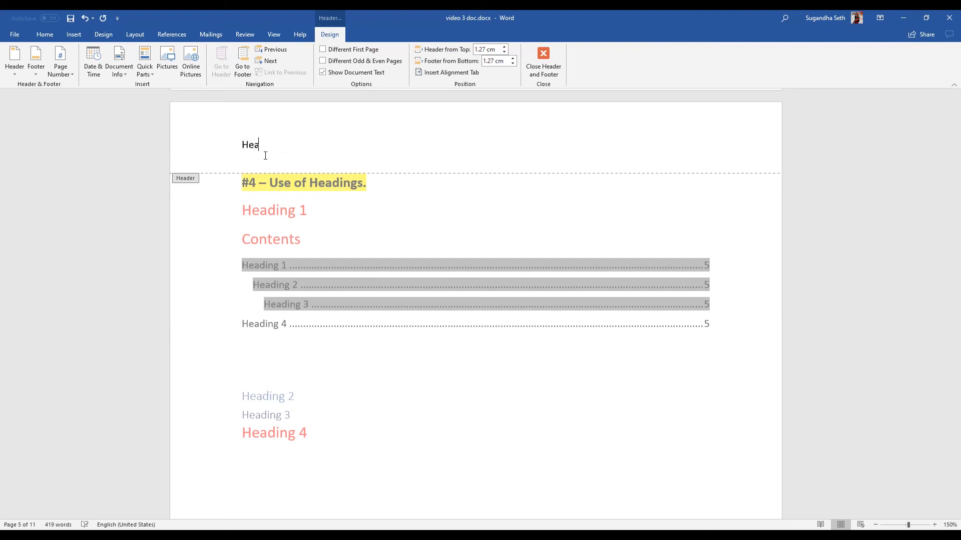
text(der of the document)
double_click(448, 374)
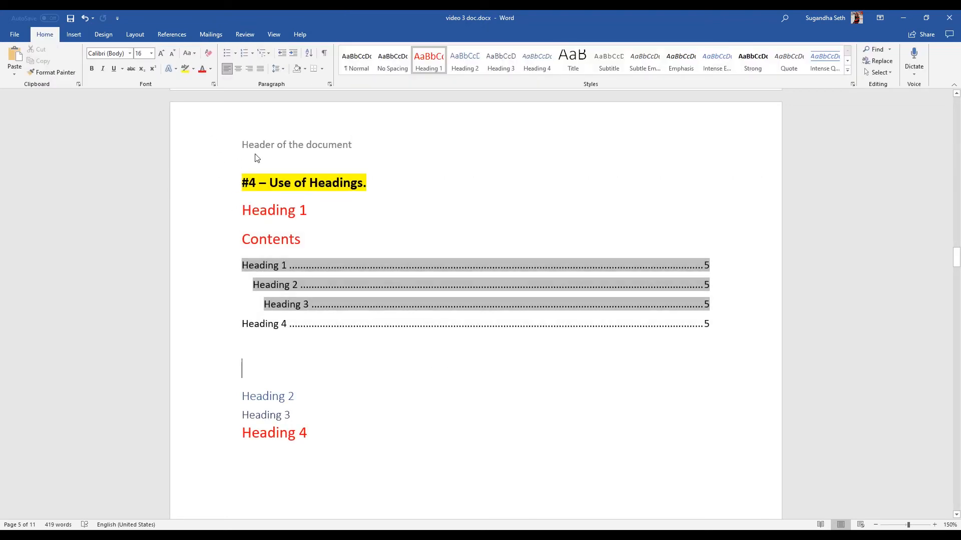
Check the header on the following pages, and insert a Blank footer reading "This is the footer".
scroll(345, 234, down, 2)
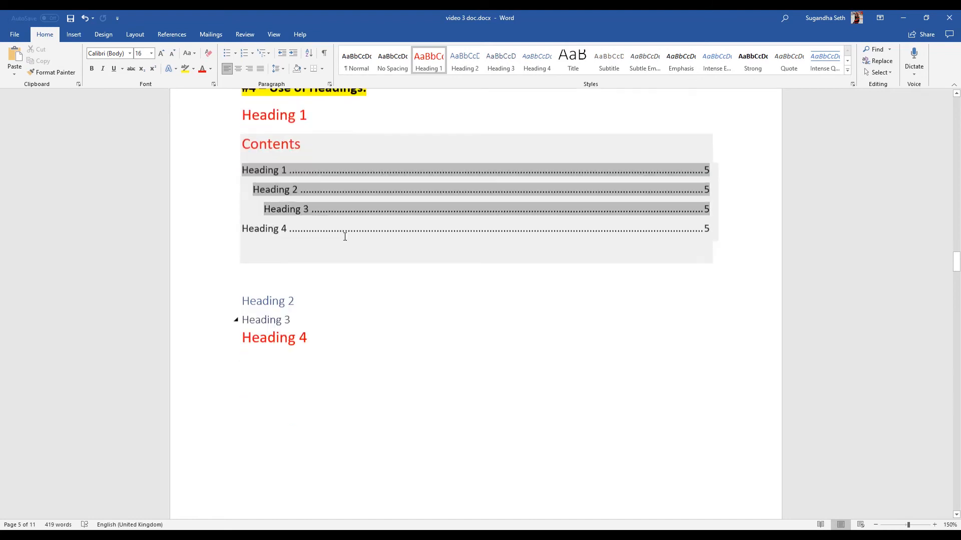
scroll(345, 236, up, 8)
scroll(344, 237, down, 4)
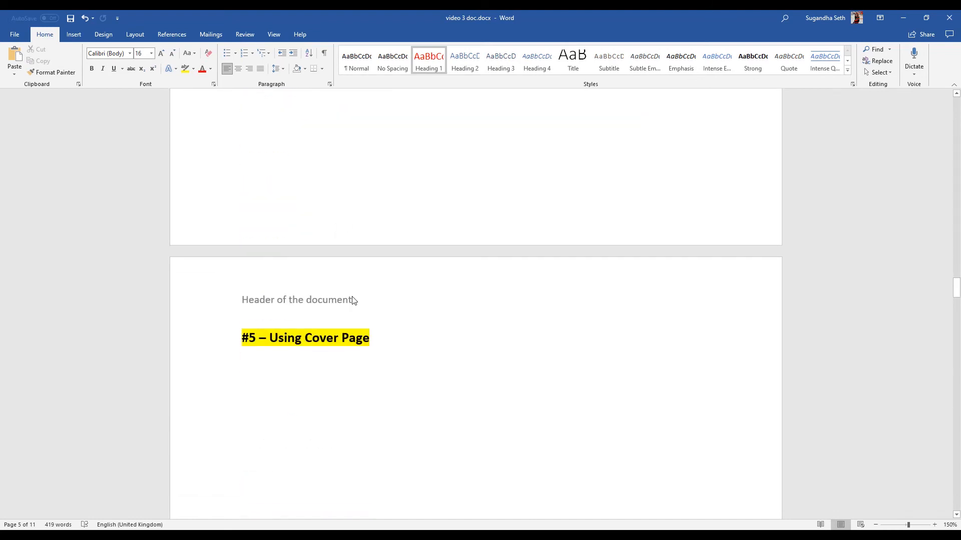
scroll(335, 299, down, 14)
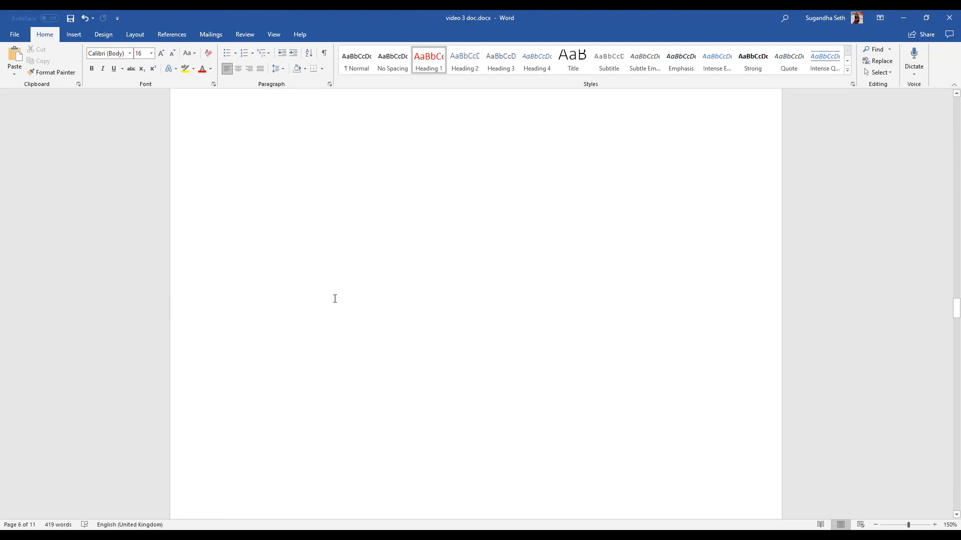
scroll(335, 298, down, 2)
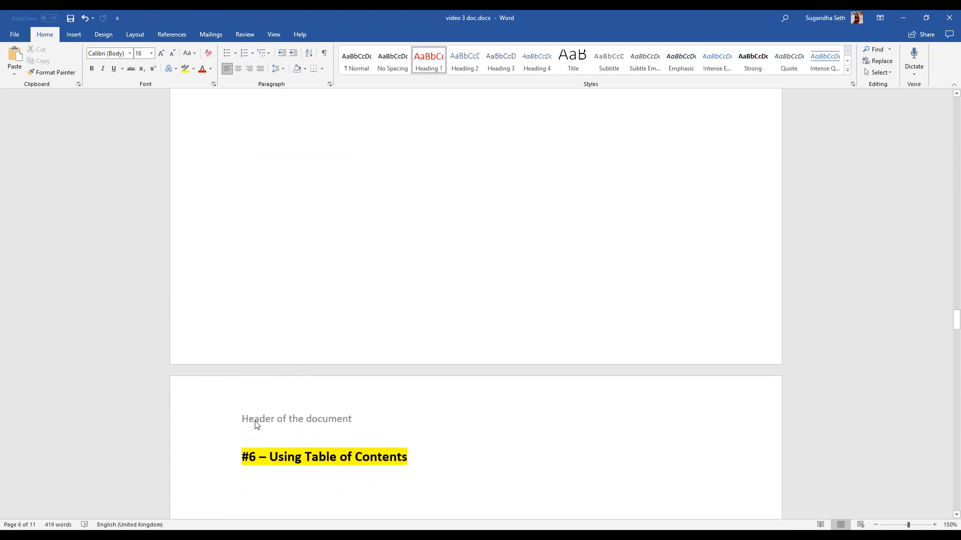
click(73, 34)
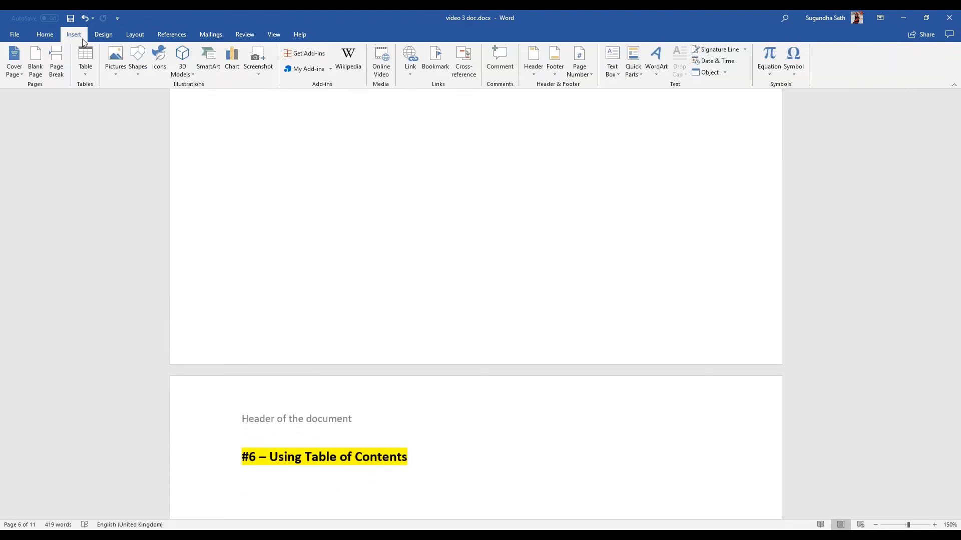
click(560, 68)
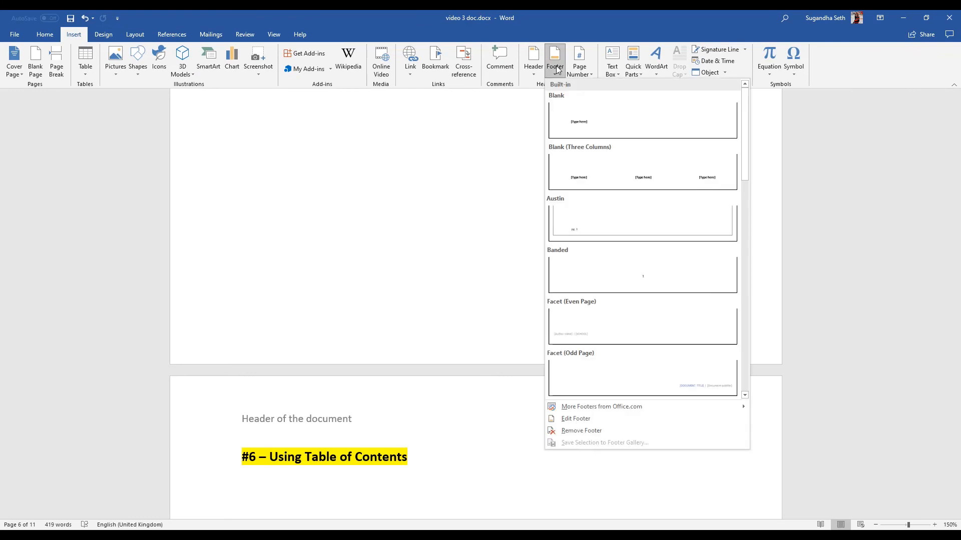
click(588, 129)
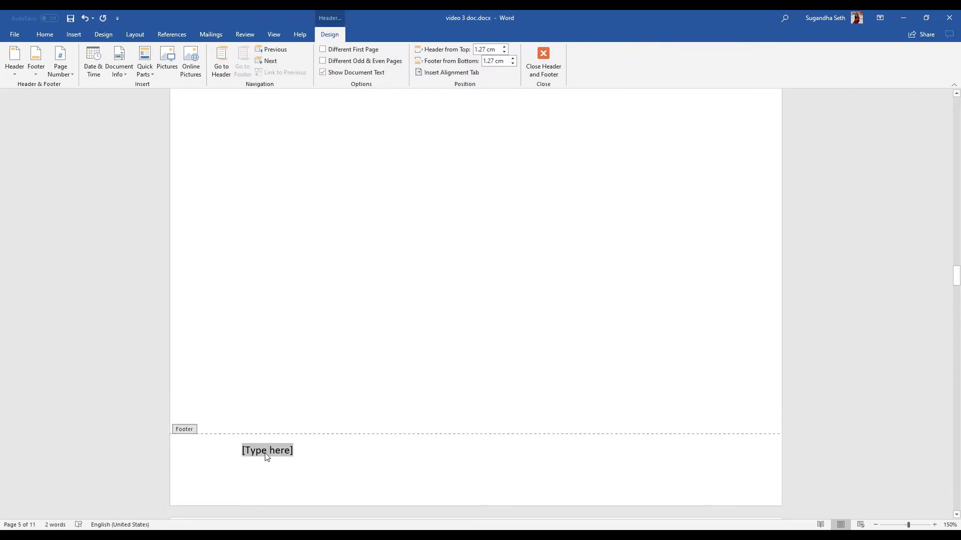
text(This is )
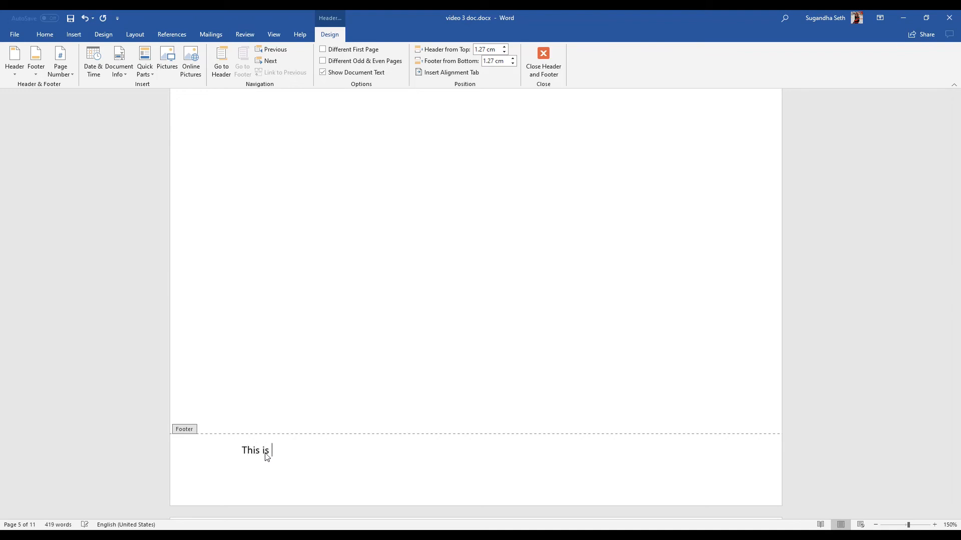
text(the footer)
double_click(328, 392)
Add page numbers at the top of the pages using the centred Plain Number 2 design and check them across pages.
scroll(317, 425, down, 10)
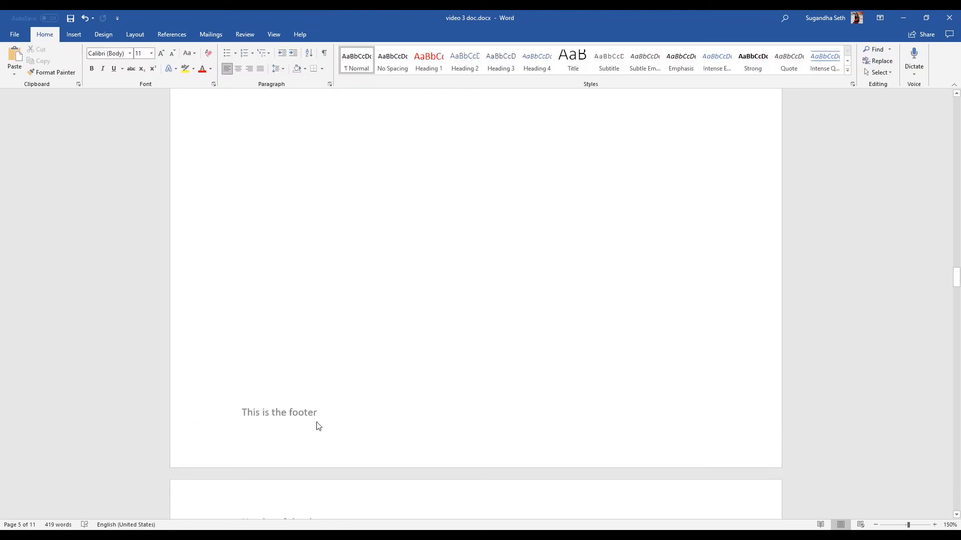
scroll(317, 422, down, 5)
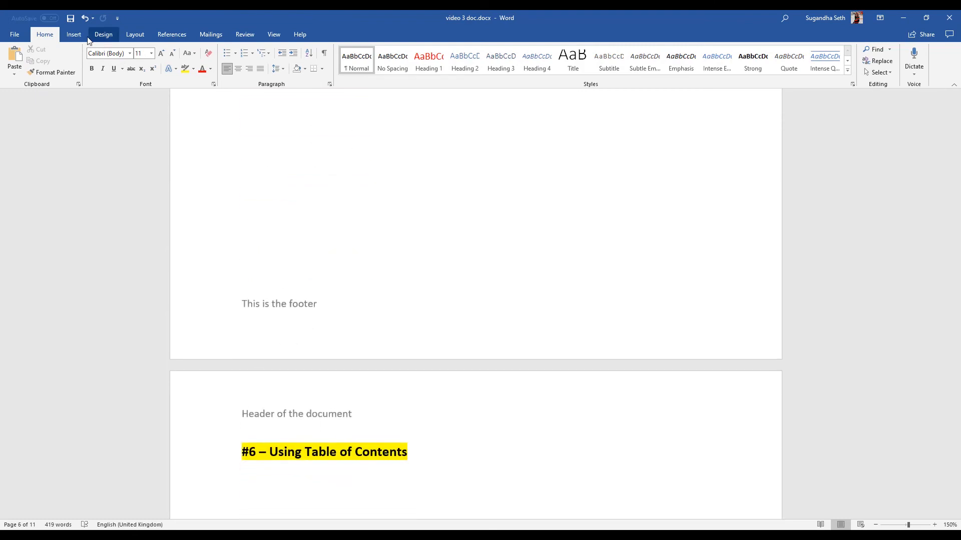
click(74, 34)
click(573, 71)
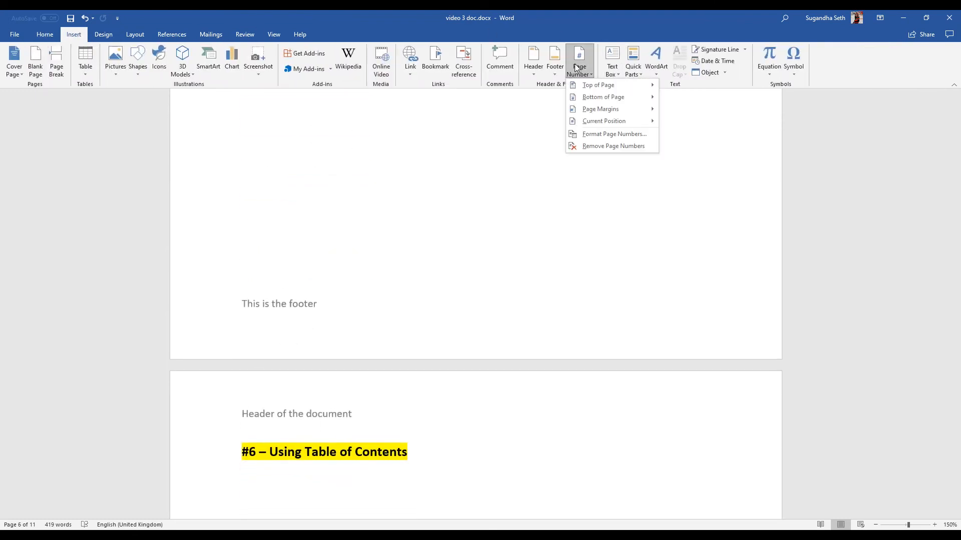
mouse_move(584, 87)
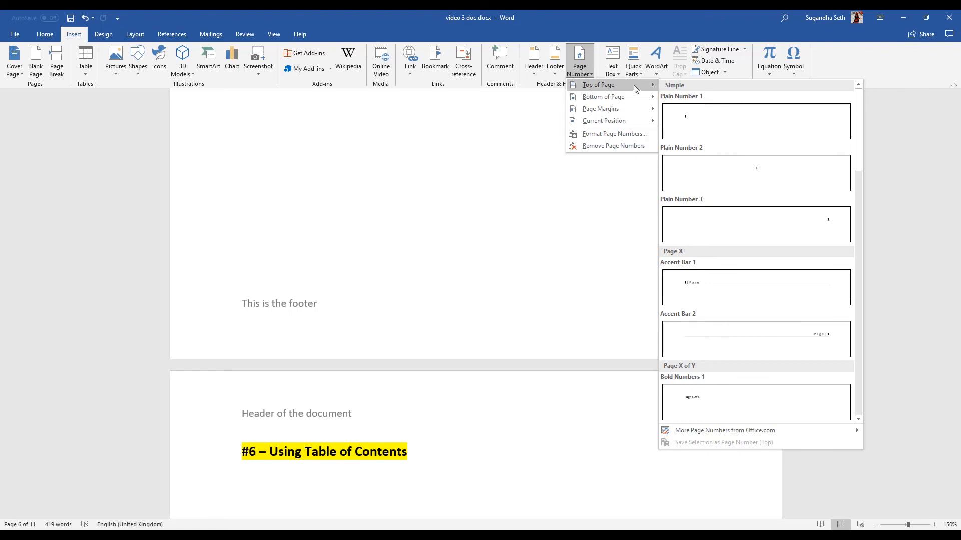
click(756, 178)
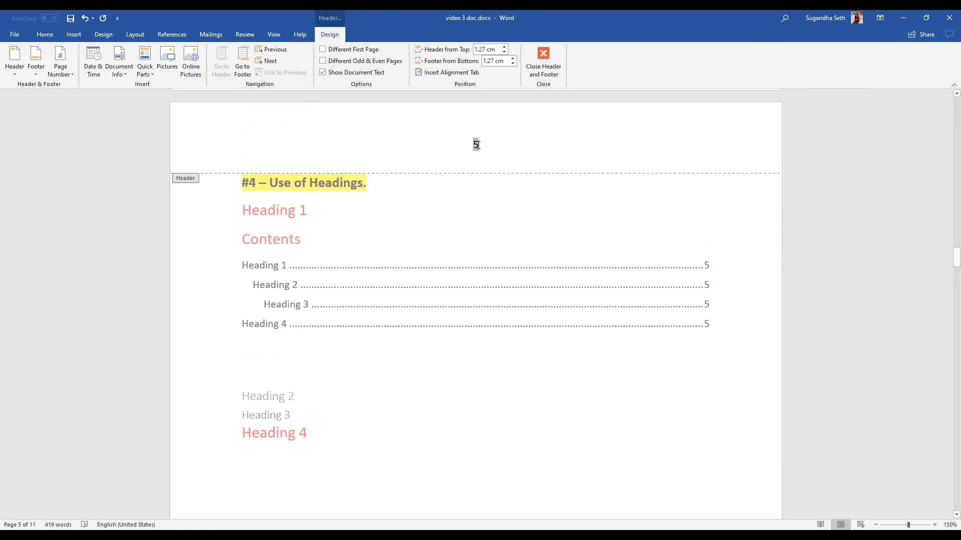
scroll(476, 146, down, 10)
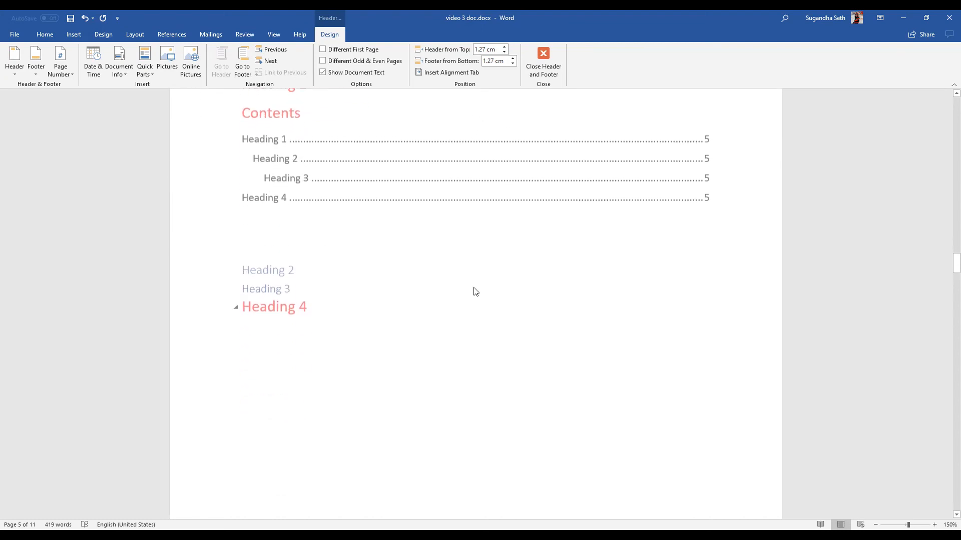
scroll(476, 292, down, 10)
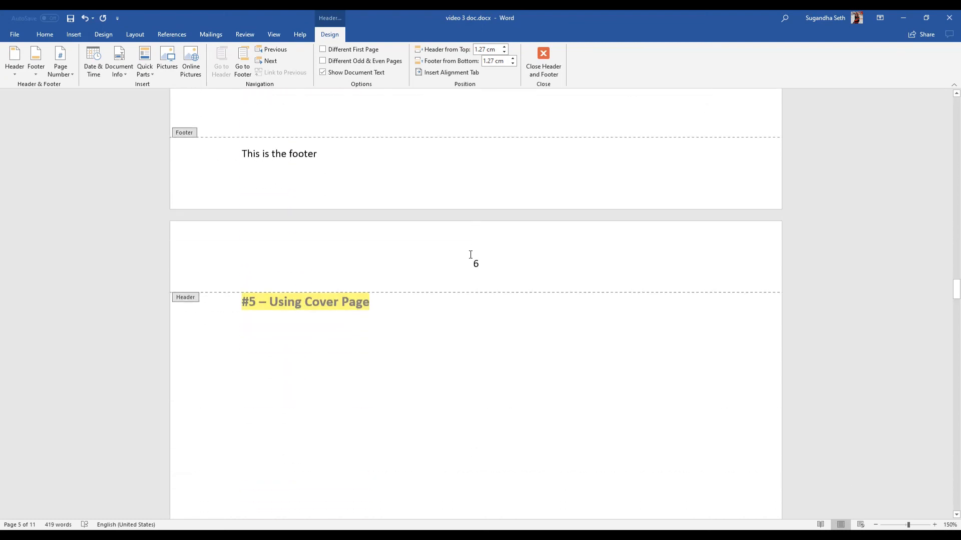
Examine the inconsistent font sizes and typefaces in the Wikipedia paragraph under heading #9.
scroll(484, 289, down, 10)
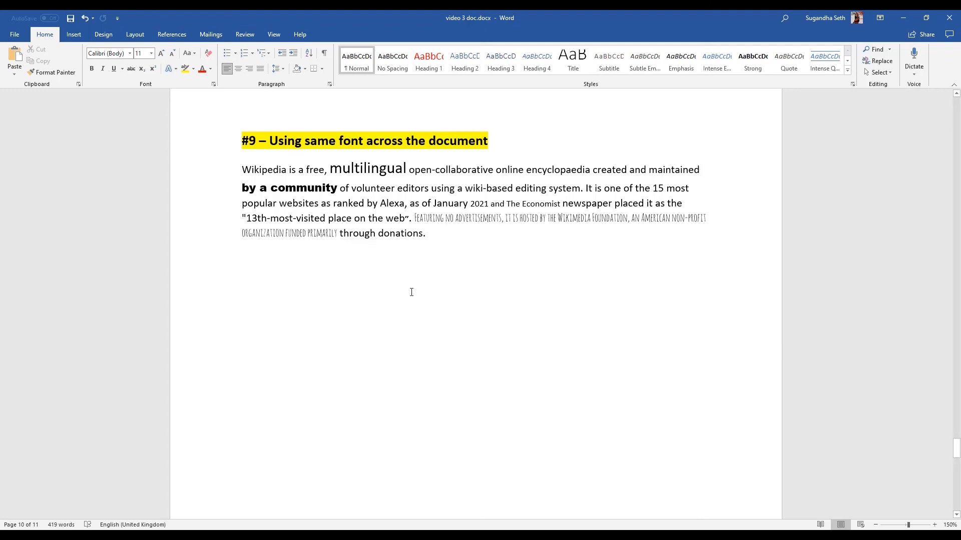
drag(250, 172, 415, 235)
click(425, 238)
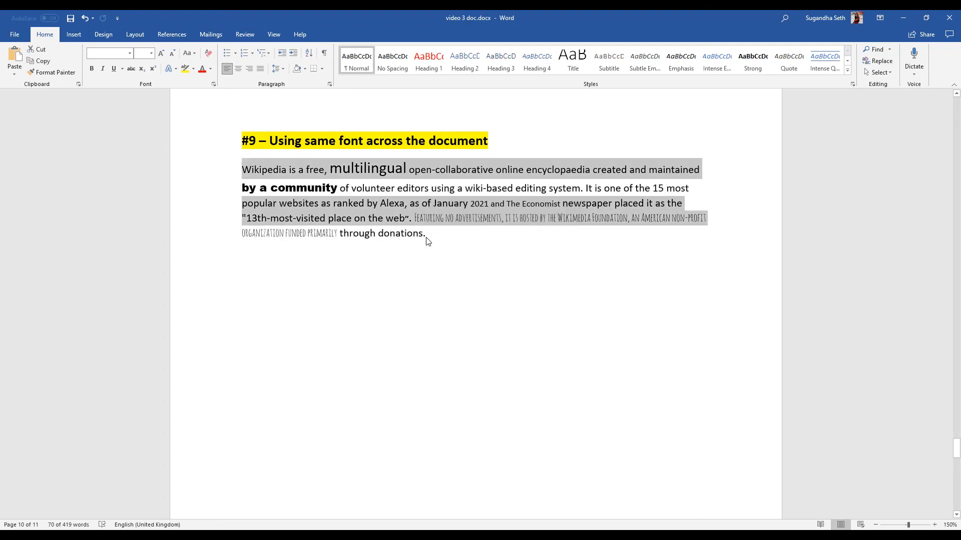
drag(329, 169, 379, 169)
drag(242, 188, 339, 188)
drag(416, 219, 512, 218)
click(484, 244)
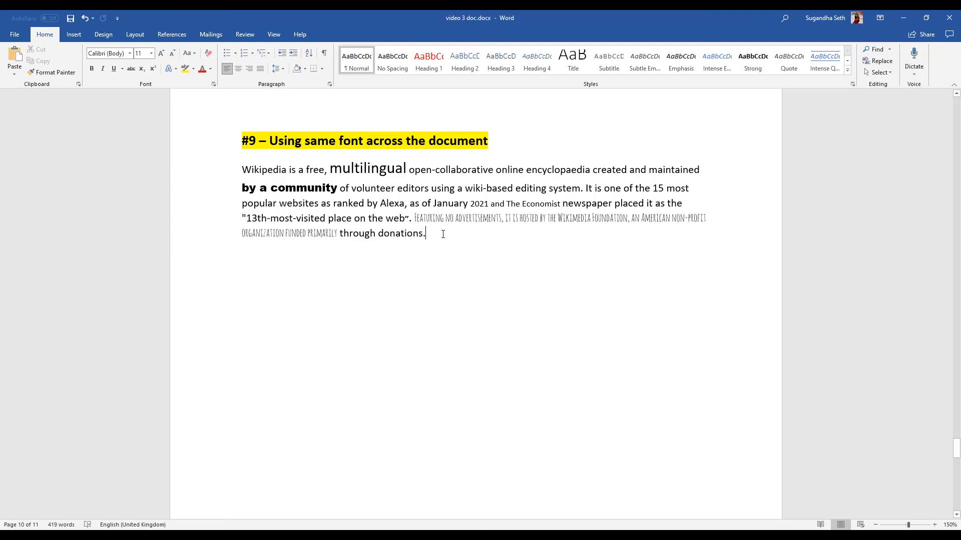
Set the whole Wikipedia paragraph under heading #9 to font size 11 and the Calibri Light font.
drag(426, 236, 243, 174)
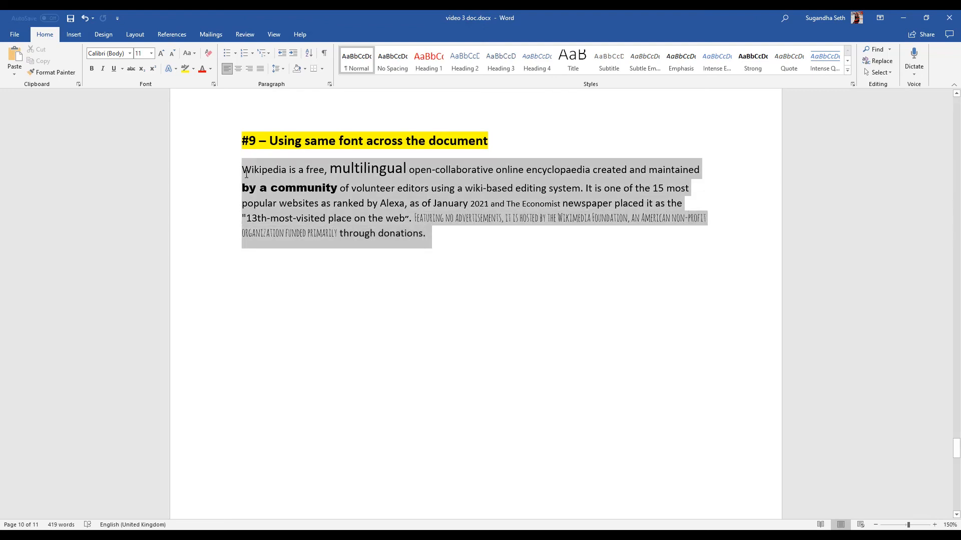
click(151, 55)
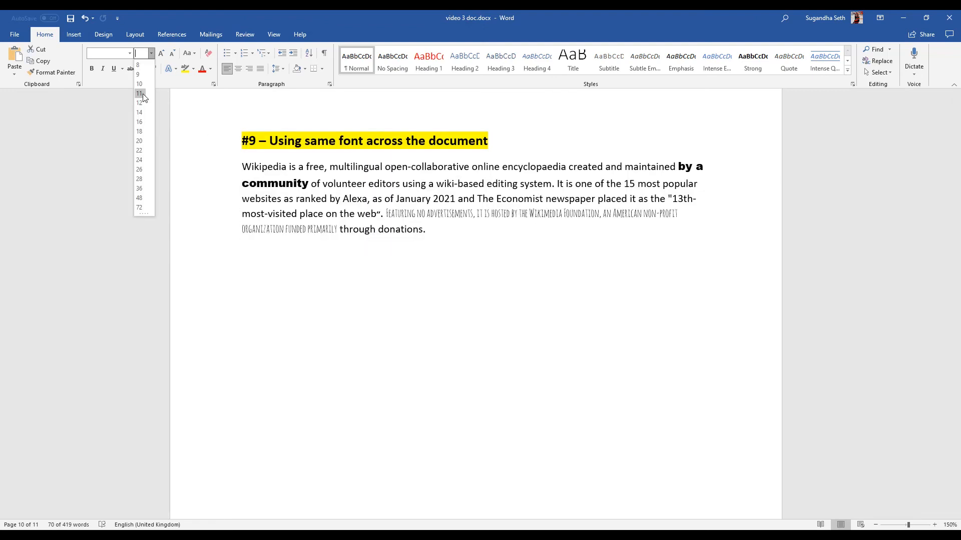
click(140, 93)
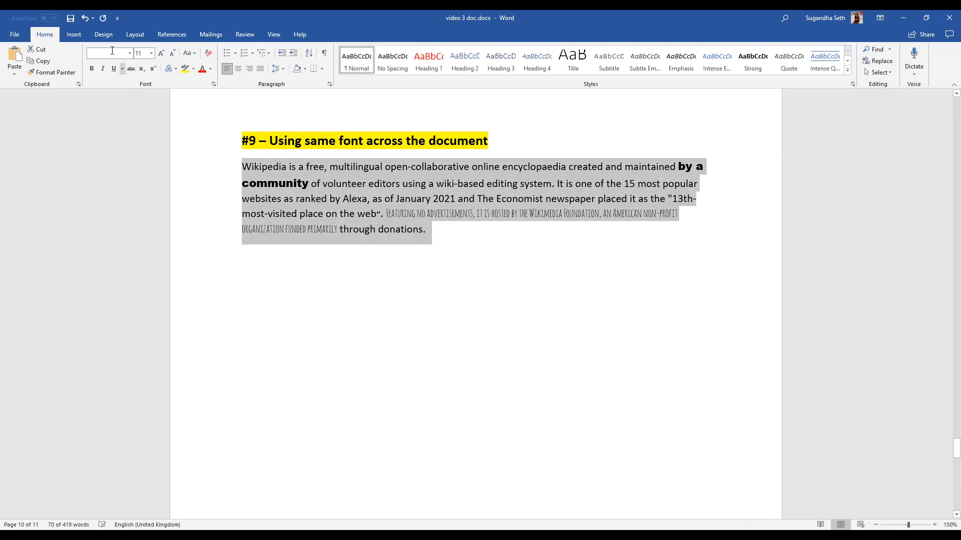
click(129, 55)
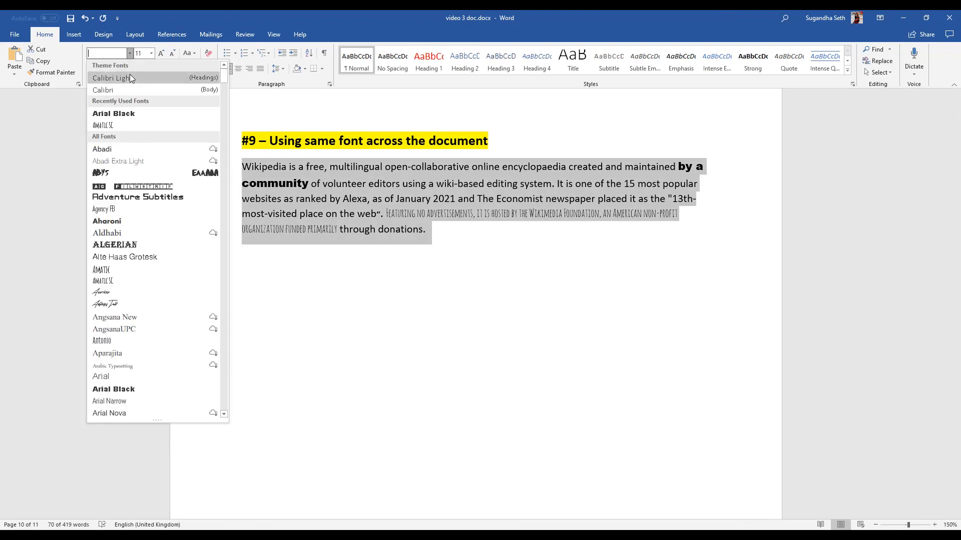
click(130, 75)
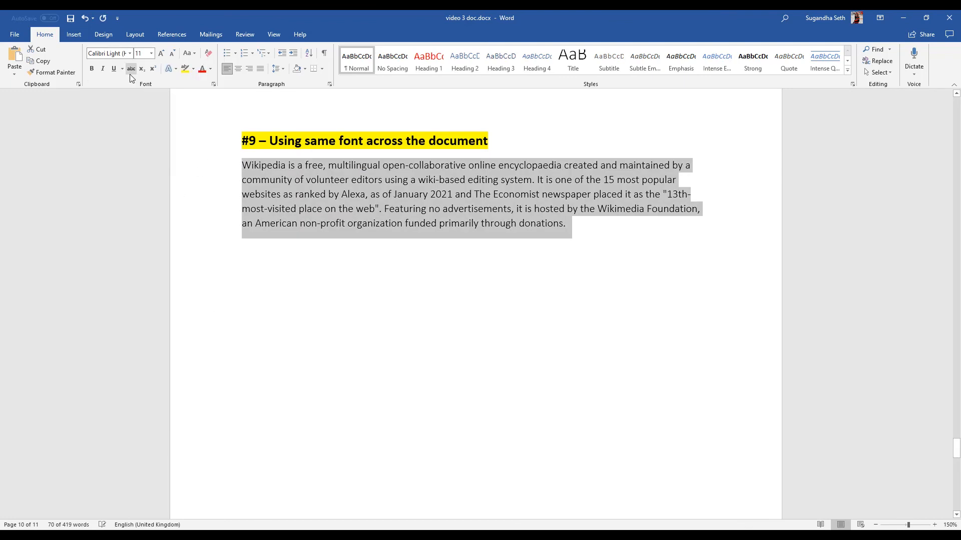
click(459, 258)
drag(386, 245, 306, 180)
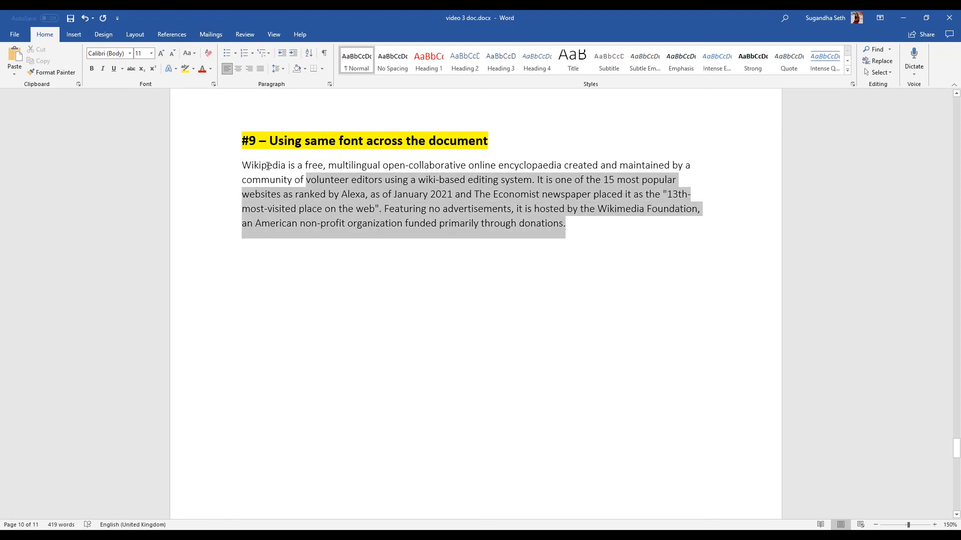
drag(305, 180, 245, 165)
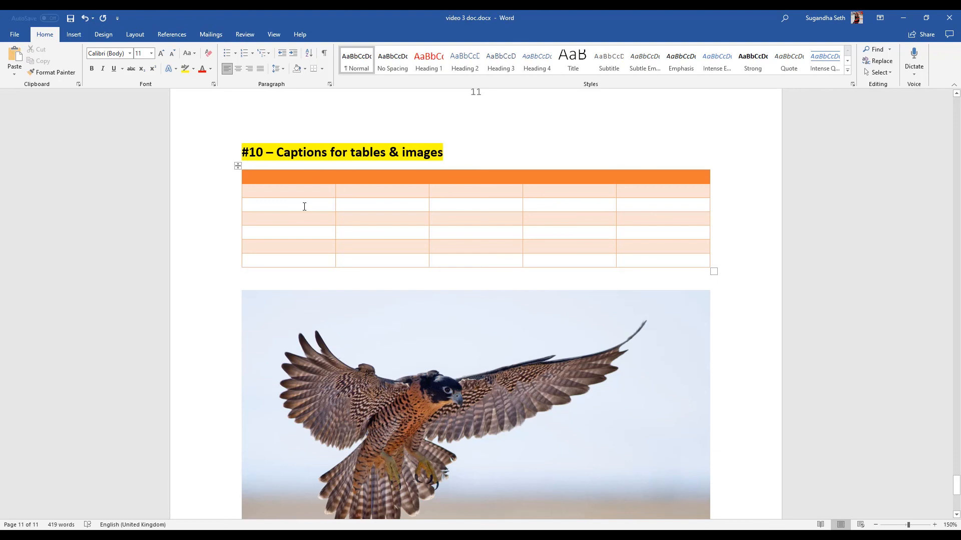
Insert the caption "Table 1: List of Students" below the table under heading #10 and centre it.
right_click(237, 166)
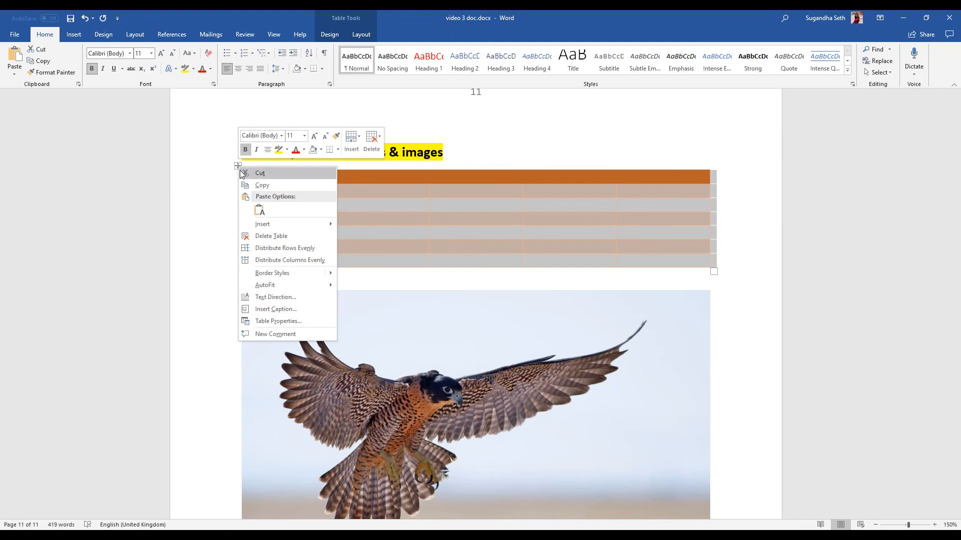
click(282, 309)
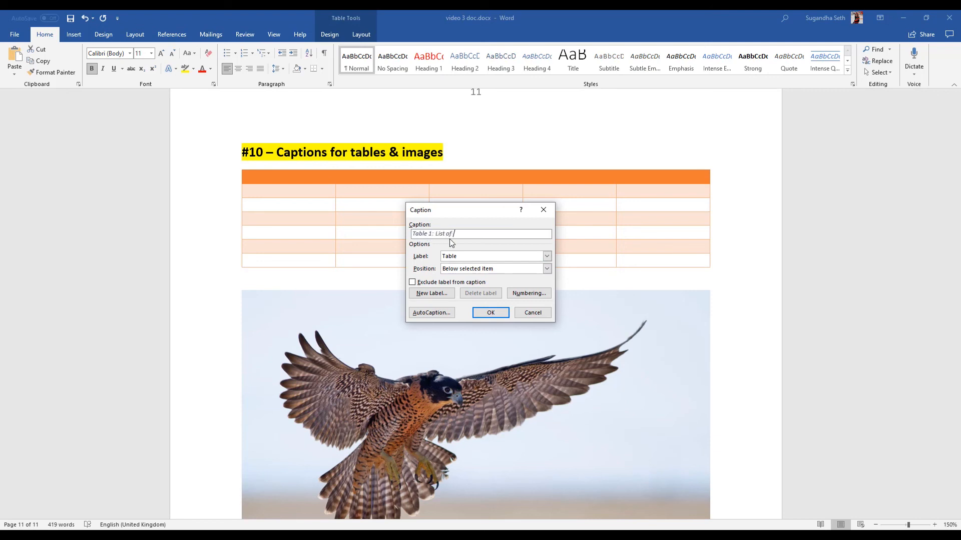
text(: List of Students)
click(490, 312)
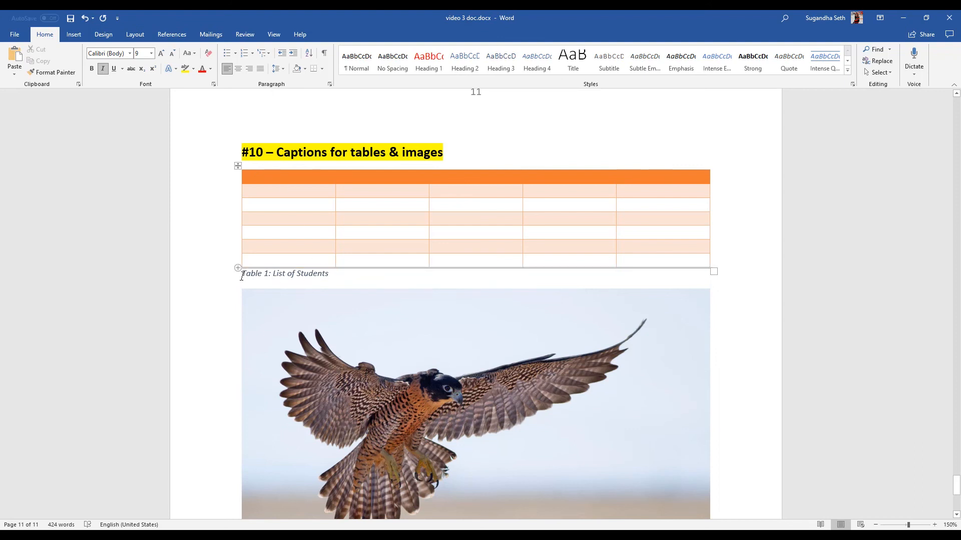
drag(242, 275, 333, 275)
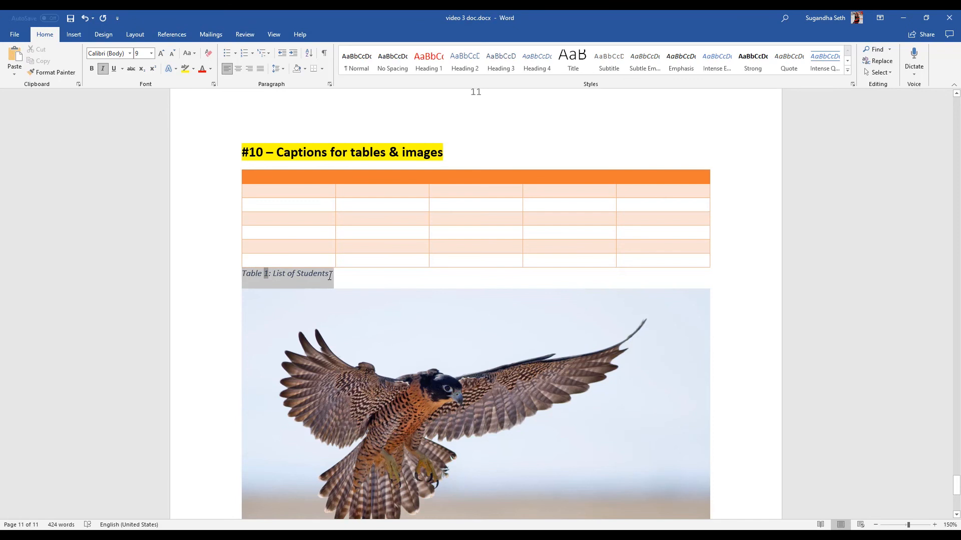
click(239, 69)
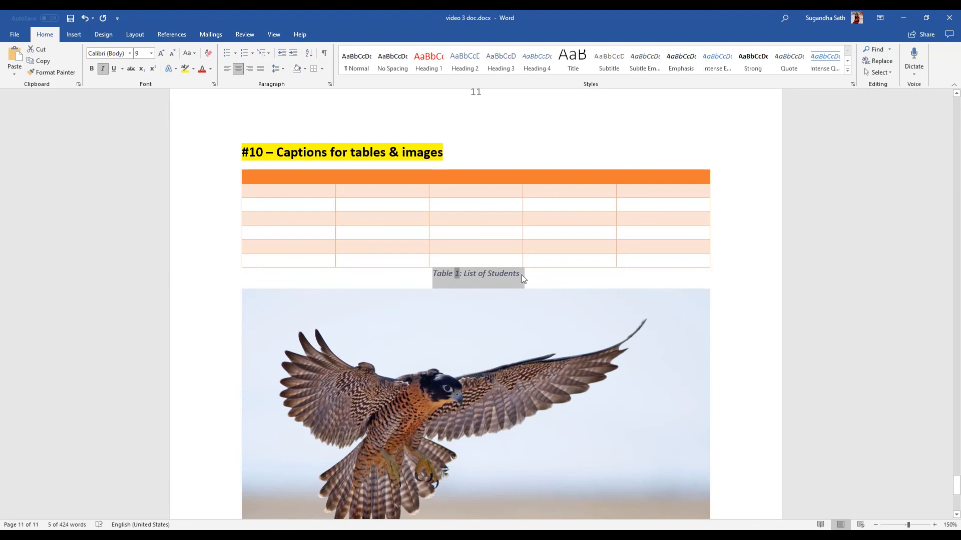
Insert a caption below the bird picture using the Figure label, reading "Figure 1: Bird".
click(491, 308)
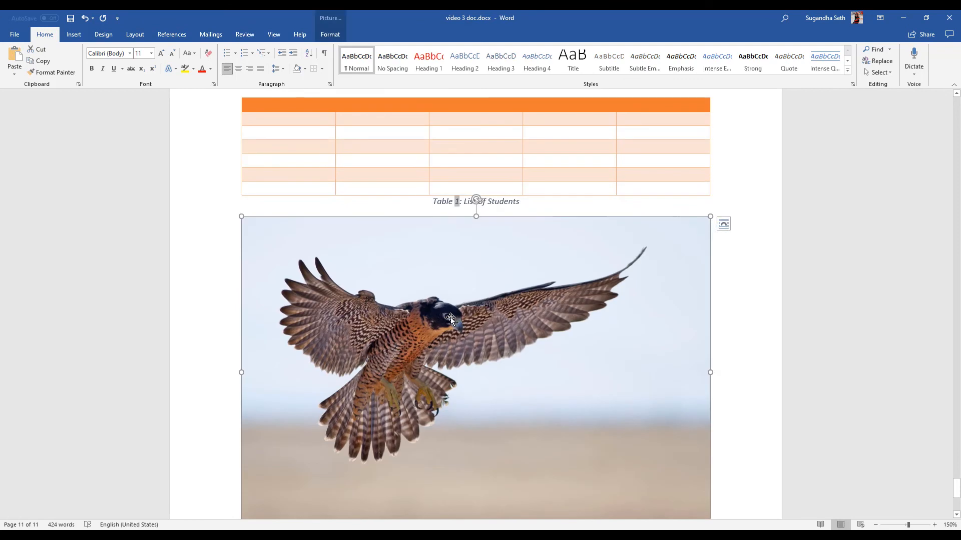
right_click(450, 317)
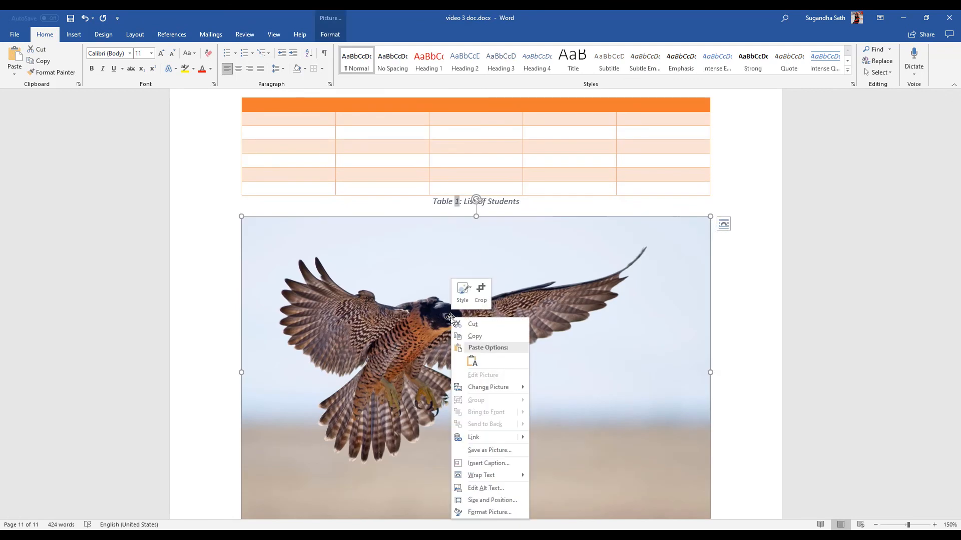
click(477, 462)
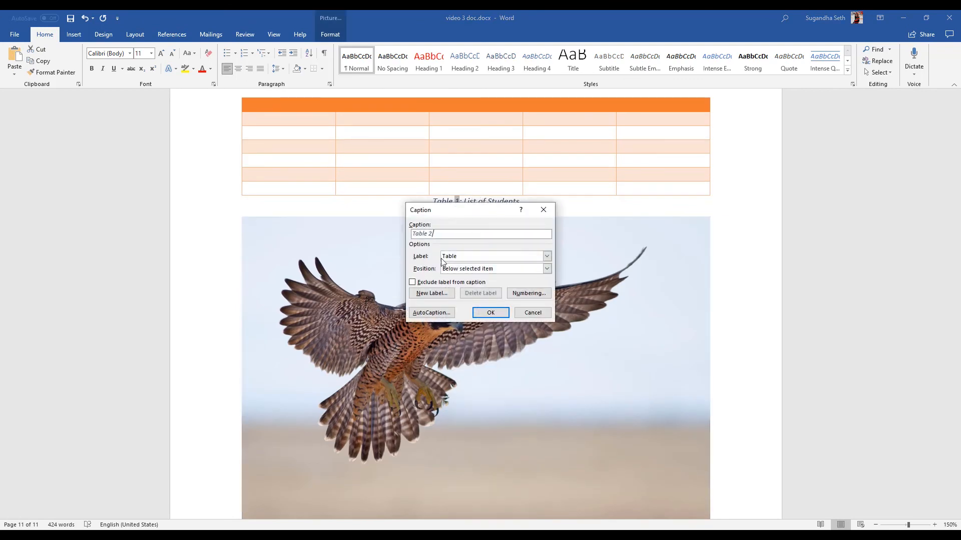
click(547, 257)
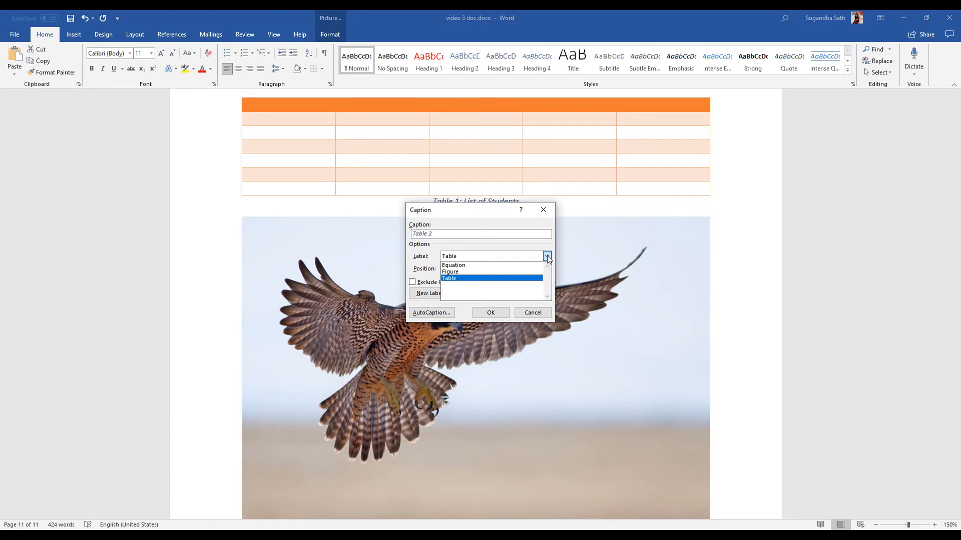
click(460, 272)
click(437, 235)
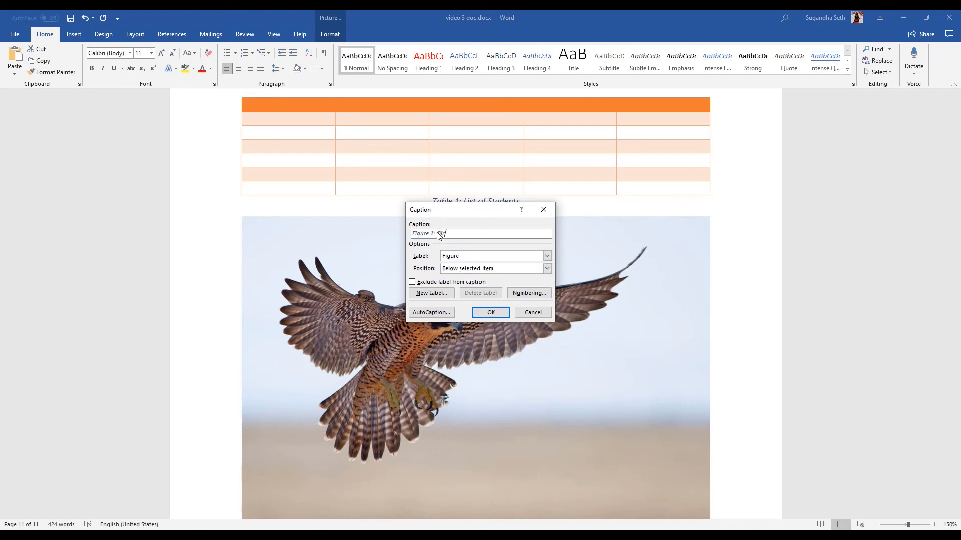
click(497, 314)
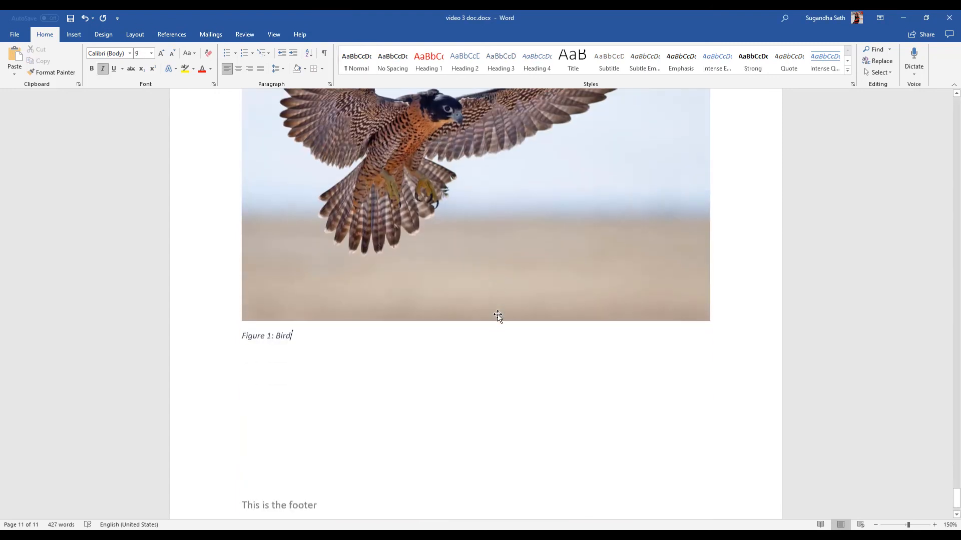
Centre the caption under the bird picture and review both the table and picture captions.
drag(295, 328, 242, 329)
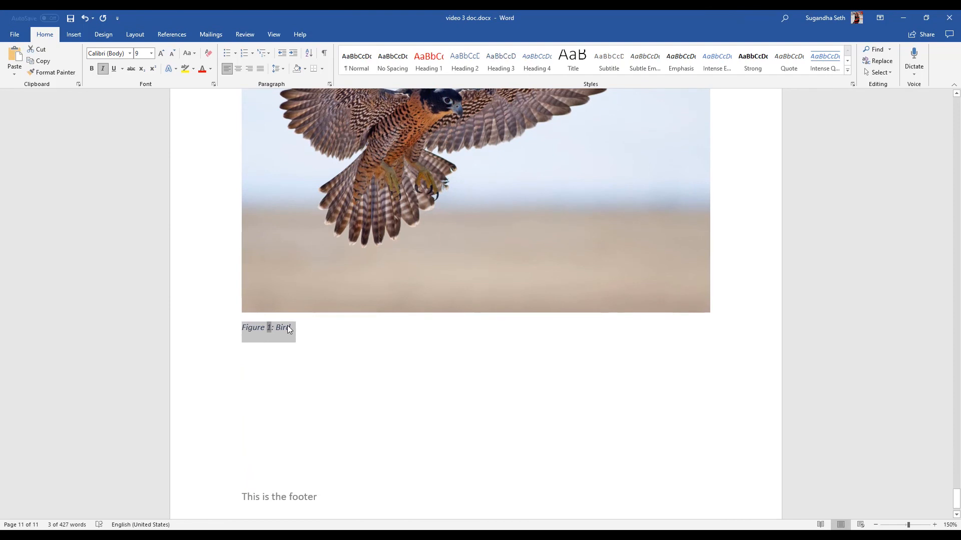
click(239, 69)
scroll(508, 306, up, 1)
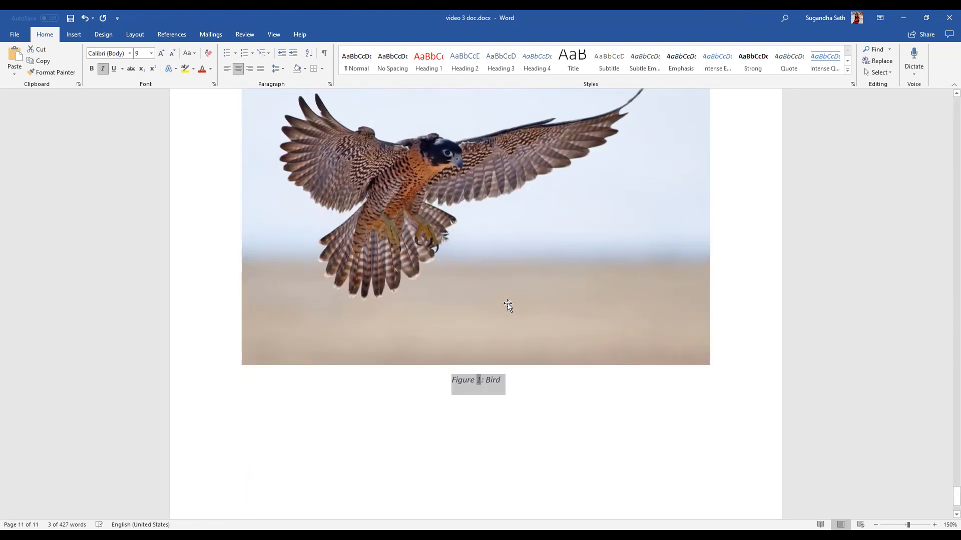
scroll(507, 306, up, 5)
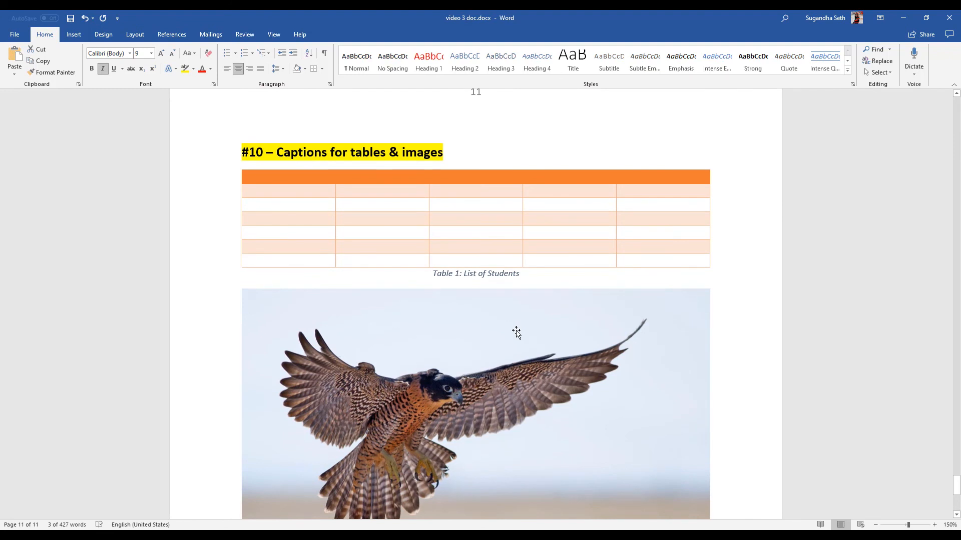
scroll(518, 332, down, 2)
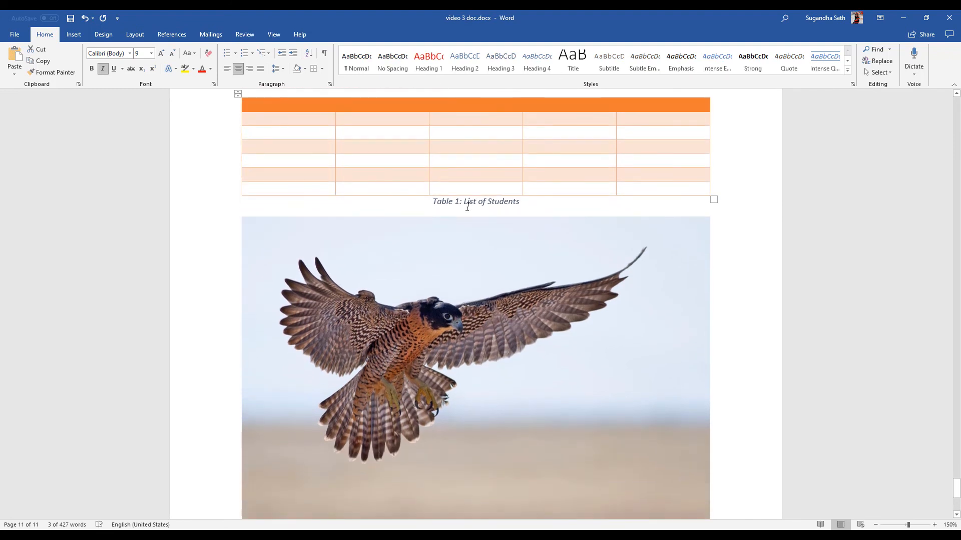
scroll(515, 219, down, 6)
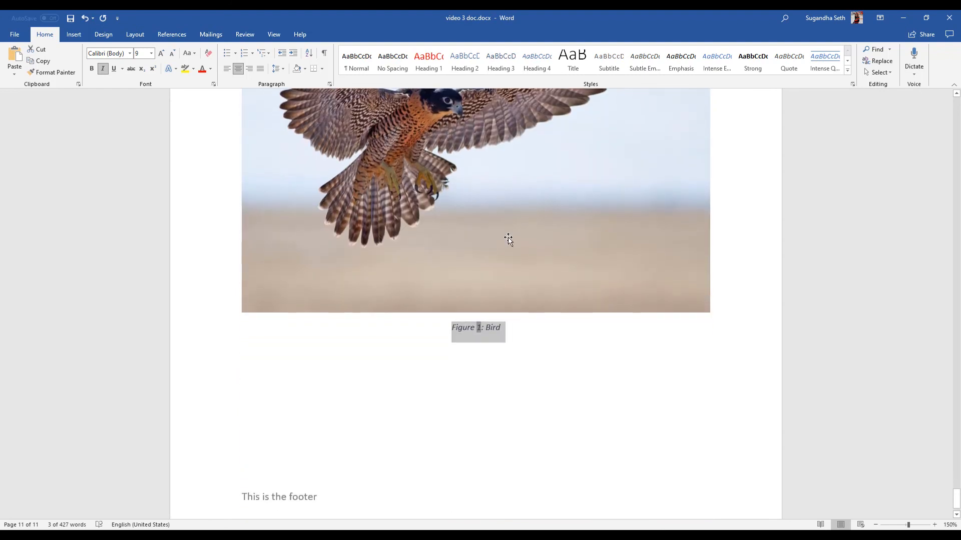
scroll(501, 329, down, 1)
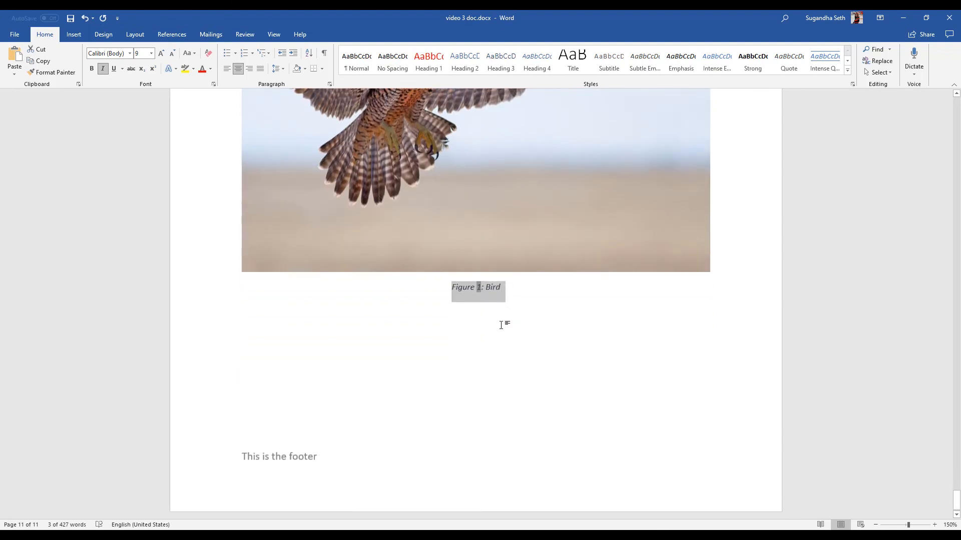